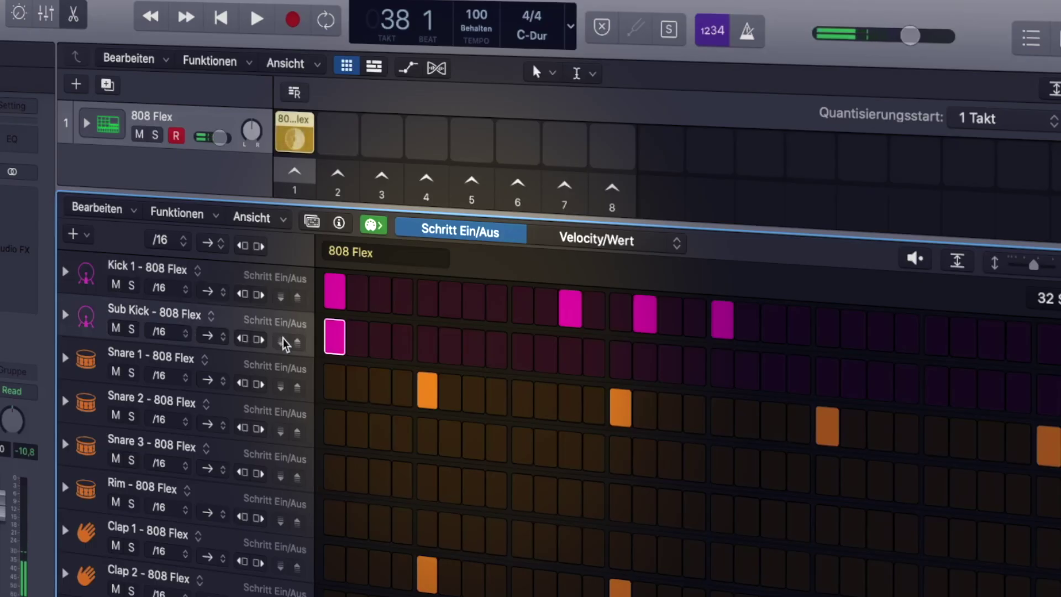
# Step: Play back the 808 Flex Step Sequencer drum pattern
pyautogui.press('space')
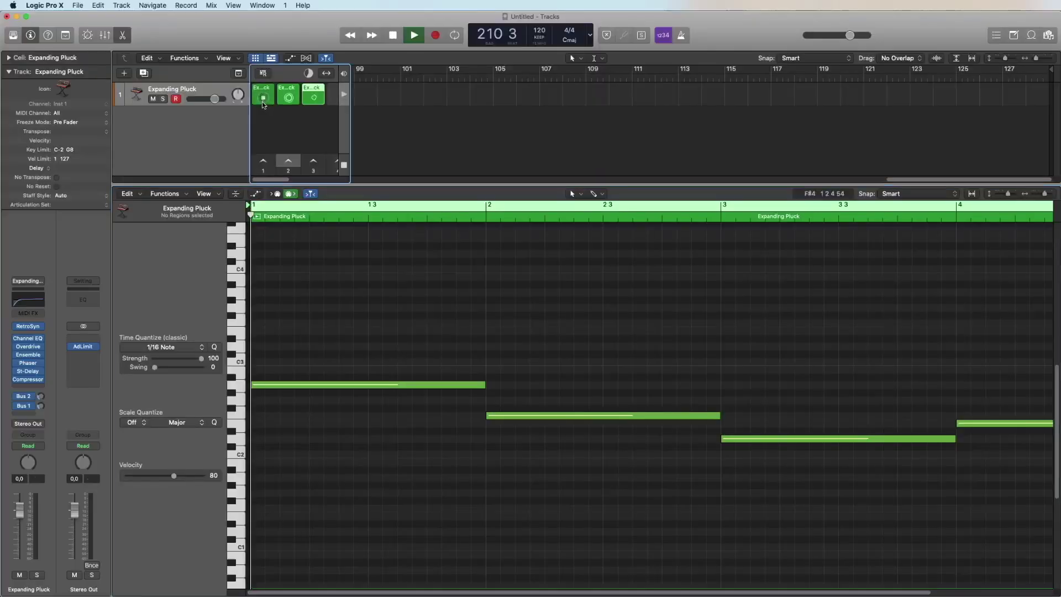
# Step: Trigger the first Expanding Pluck loop, show its notes and audition the pattern
pyautogui.click(264, 99)
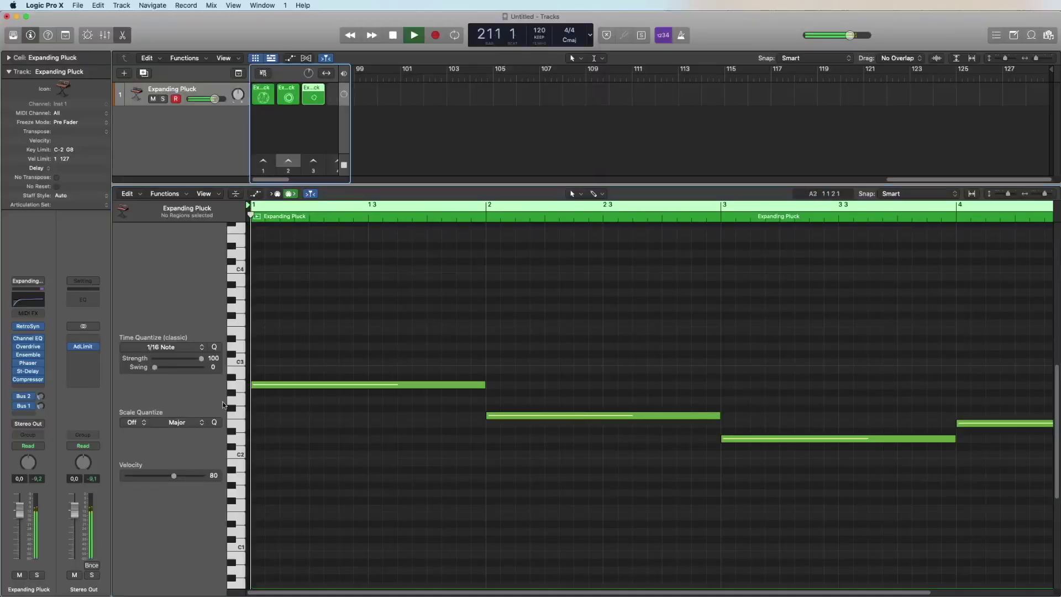
pyautogui.click(268, 97)
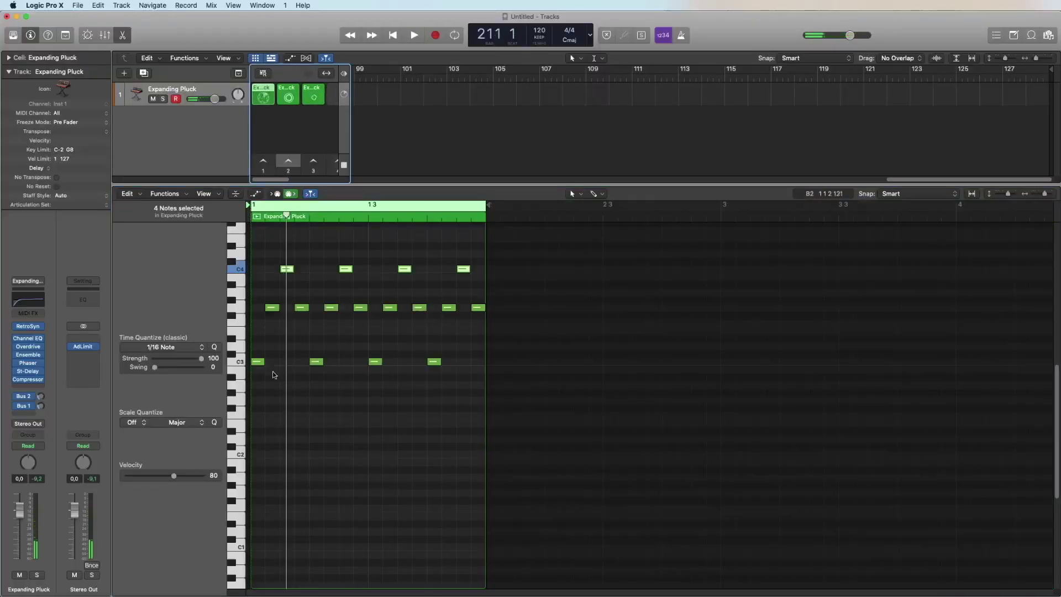
pyautogui.press('space')
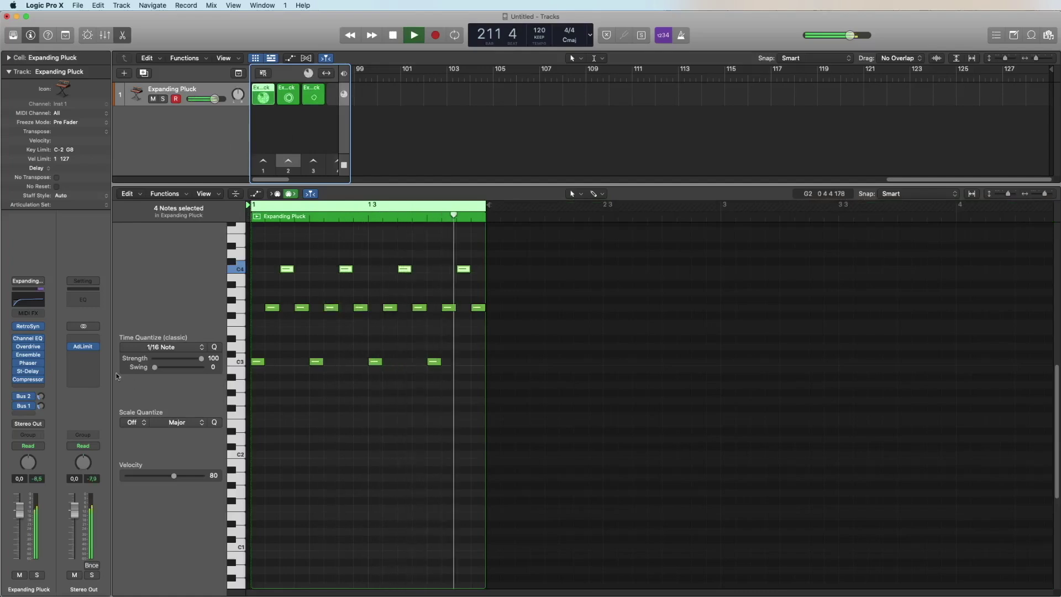
pyautogui.press('space')
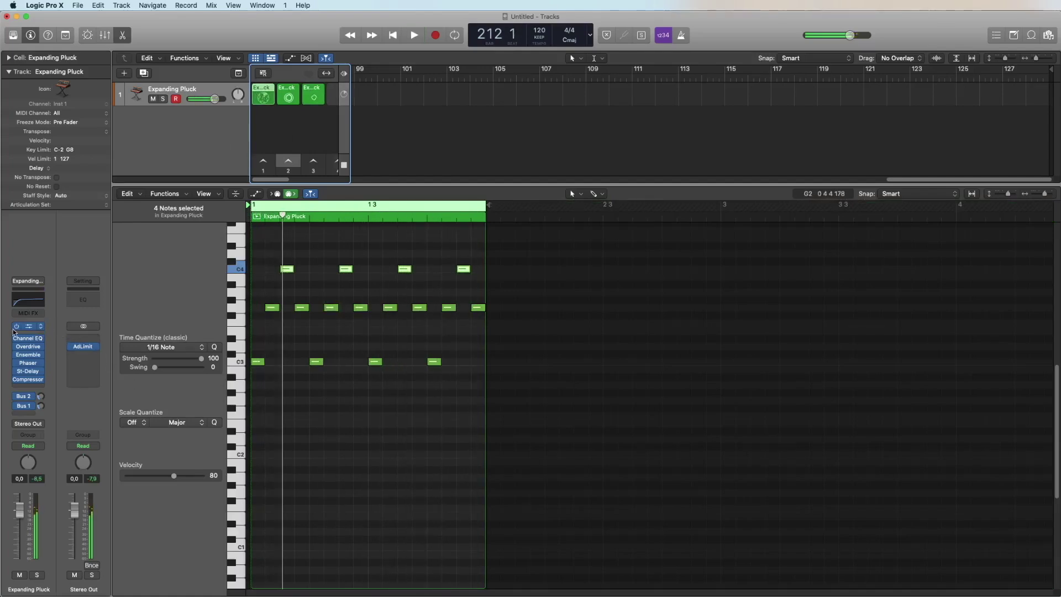
# Step: Add a Transposer MIDI effect and audition transposing the pattern, ending at 0 semi
pyautogui.click(41, 314)
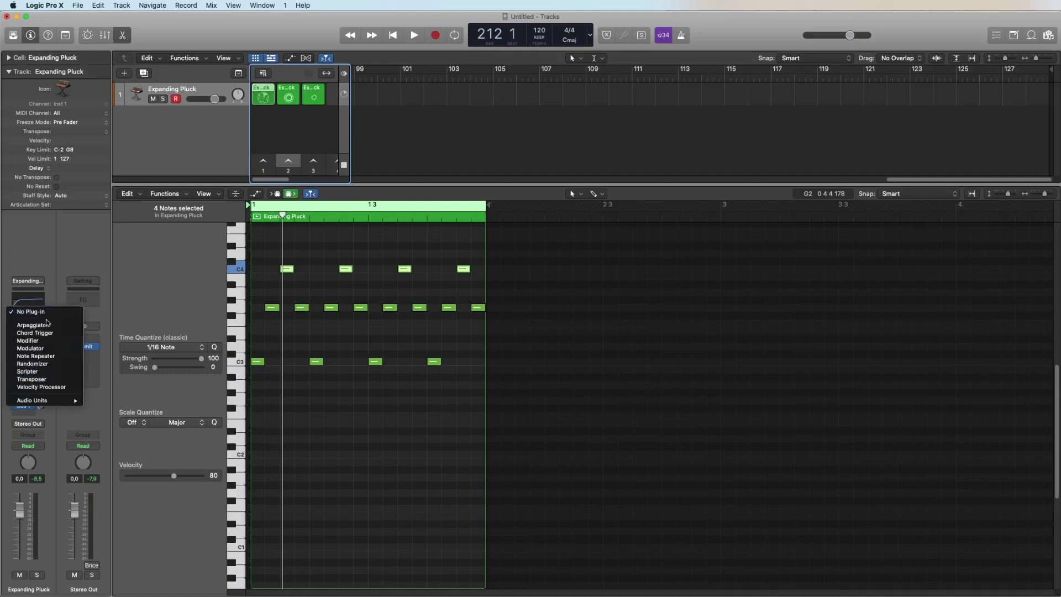
pyautogui.click(100, 373)
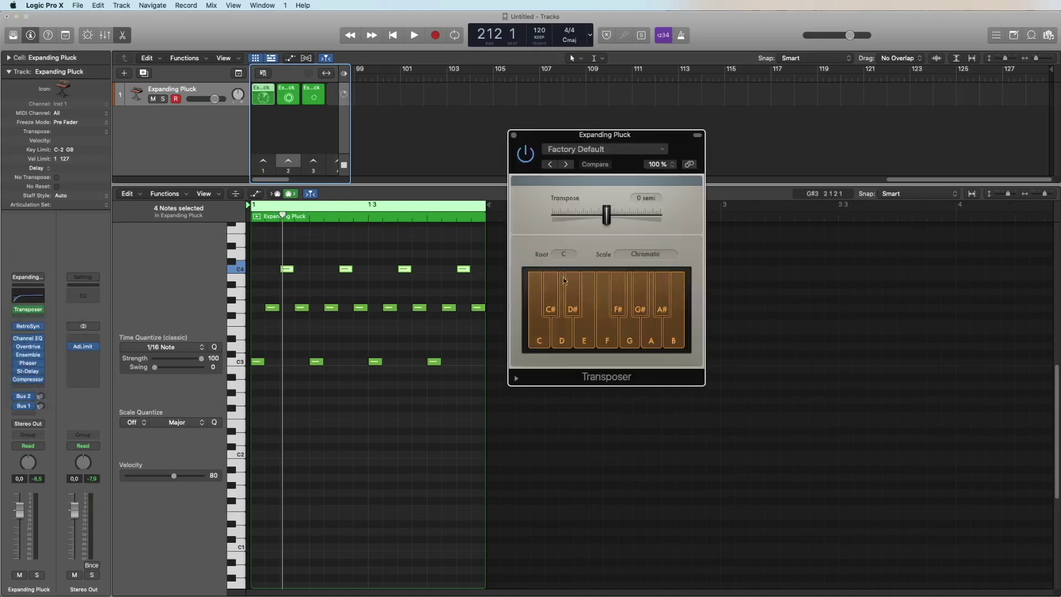
pyautogui.press('space')
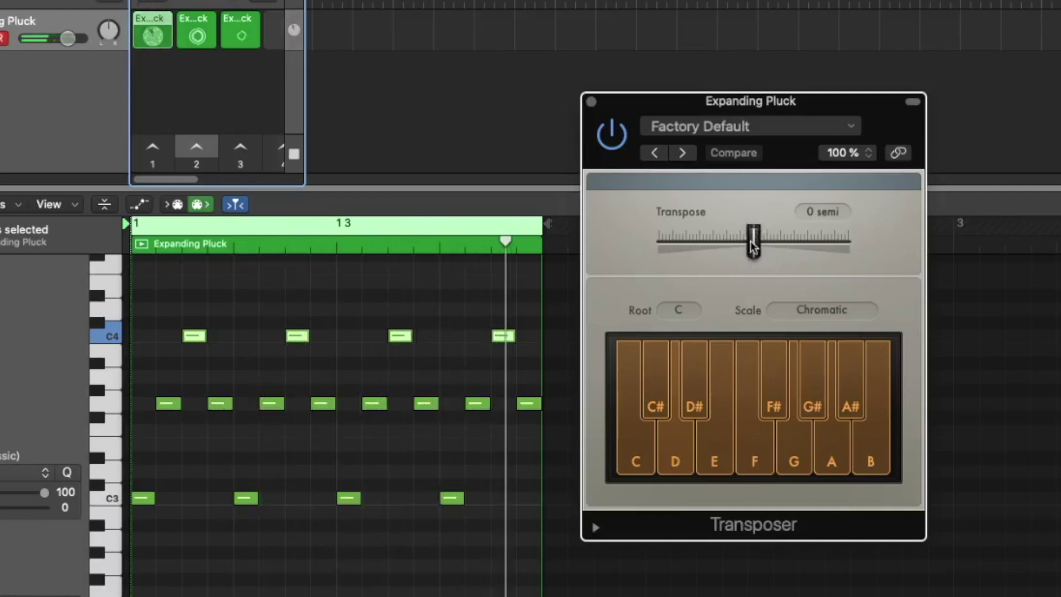
pyautogui.moveTo(751, 243); pyautogui.dragTo(759, 243)
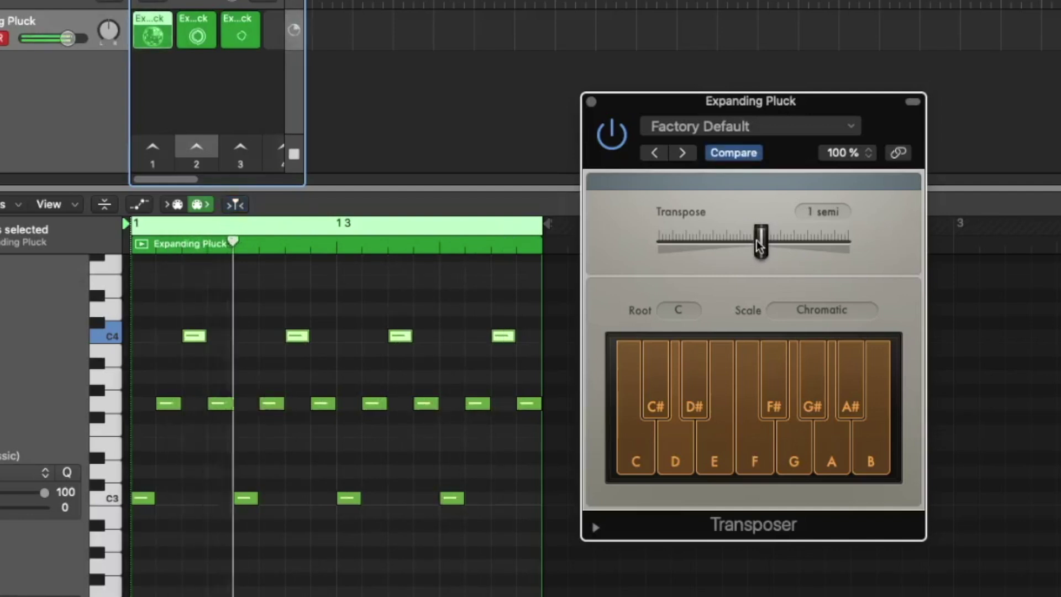
pyautogui.moveTo(759, 243)
pyautogui.mouseDown()
pyautogui.moveTo(804, 243)
pyautogui.moveTo(655, 247)
pyautogui.moveTo(854, 250)
pyautogui.moveTo(759, 251)
pyautogui.mouseUp()
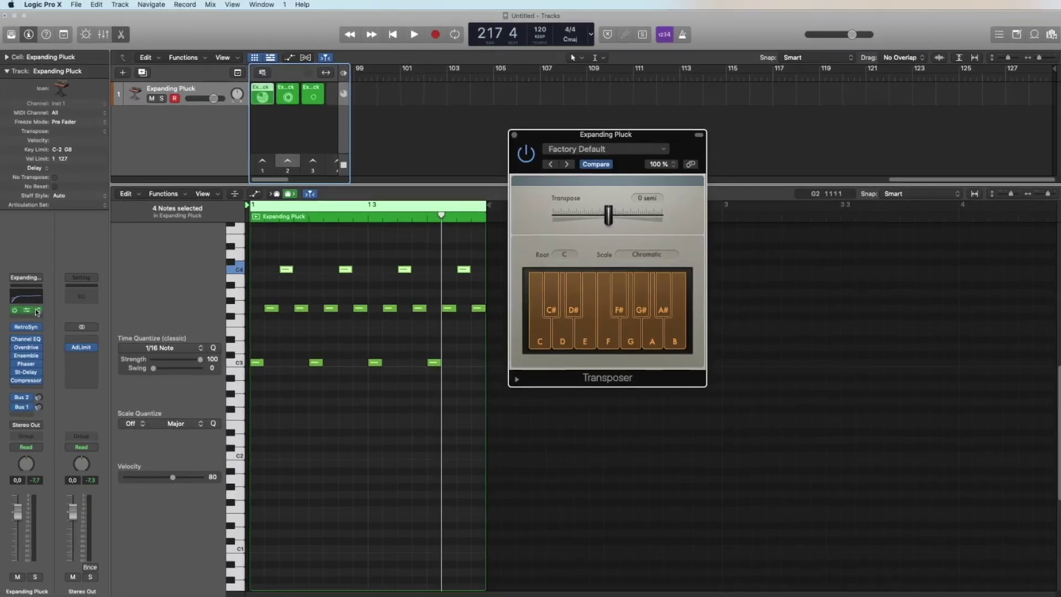
# Step: Replace the Transposer with a Velocity Processor and raise its Ratio and Make Up
pyautogui.click(38, 311)
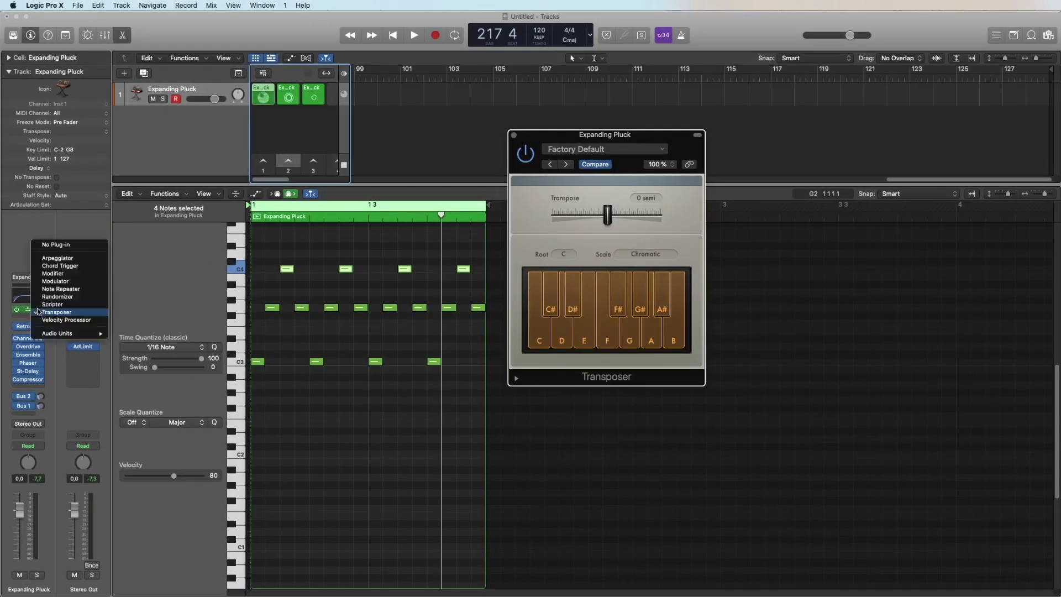
pyautogui.click(66, 320)
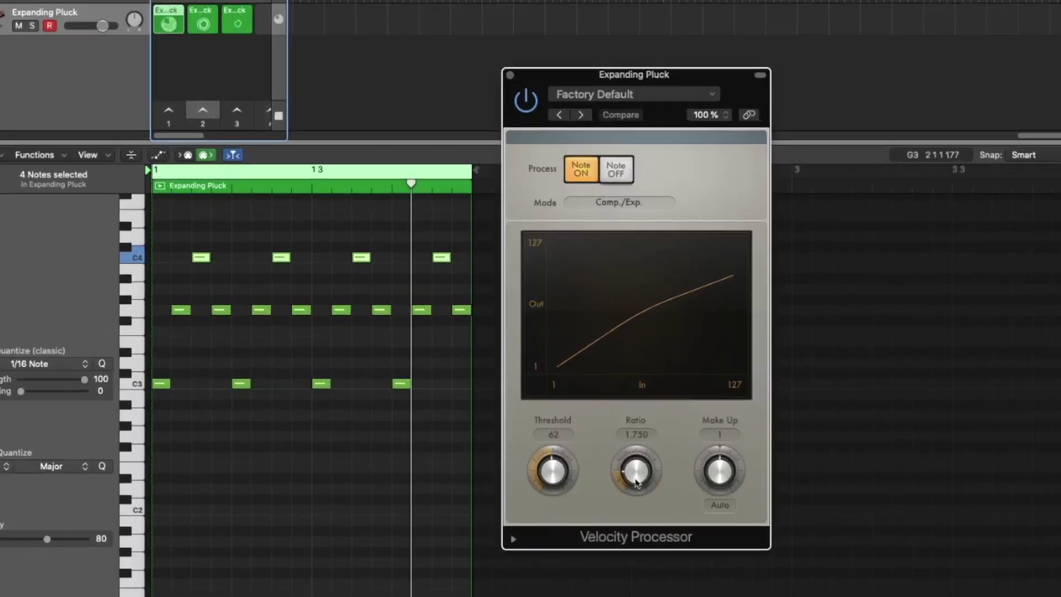
pyautogui.moveTo(610, 428); pyautogui.dragTo(613, 408)
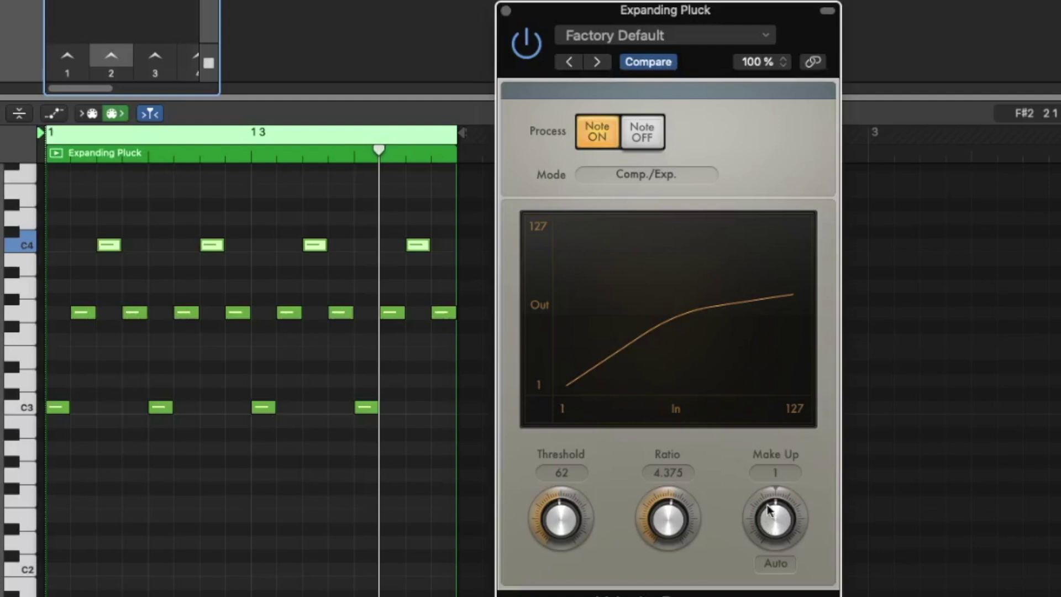
pyautogui.moveTo(771, 512)
pyautogui.mouseDown()
pyautogui.moveTo(770, 473)
pyautogui.moveTo(772, 536)
pyautogui.moveTo(772, 497)
pyautogui.mouseUp()
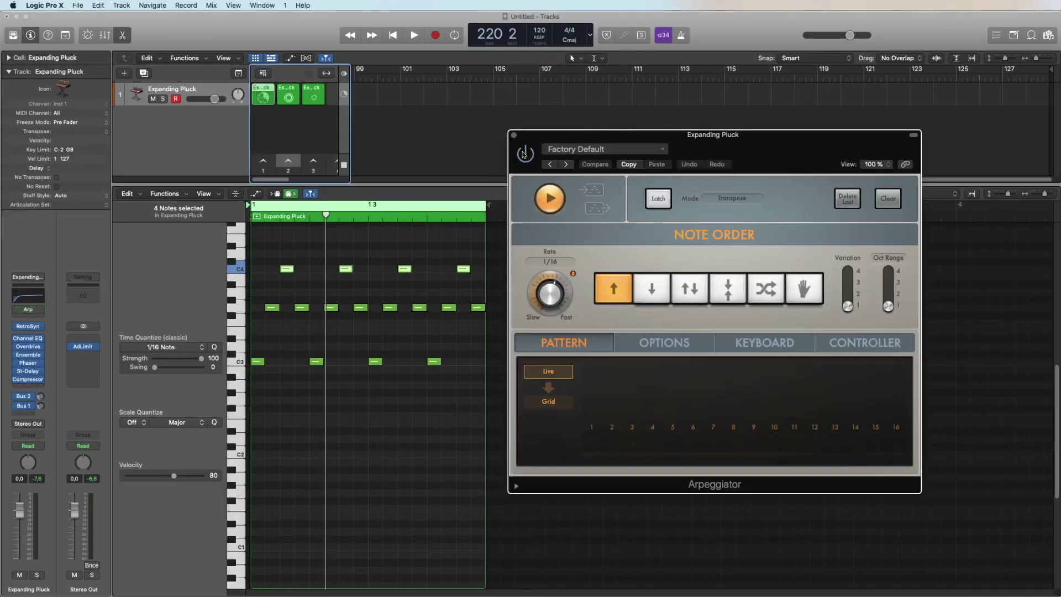
# Step: Play the second loop's F maj7/9 chords, toggling the Arpeggiator to compare
pyautogui.click(288, 102)
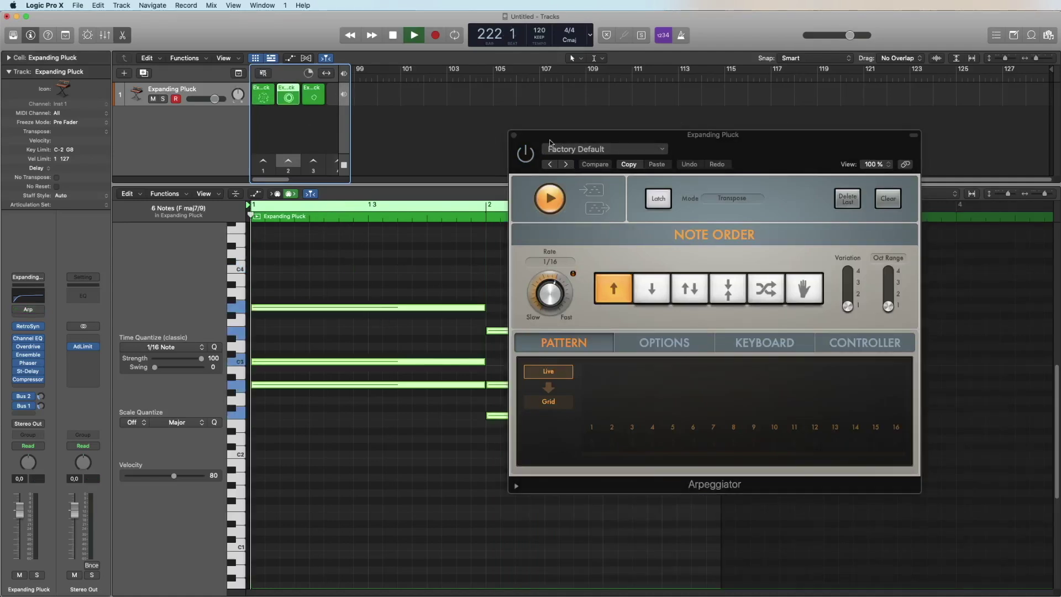
pyautogui.moveTo(551, 140); pyautogui.dragTo(826, 121)
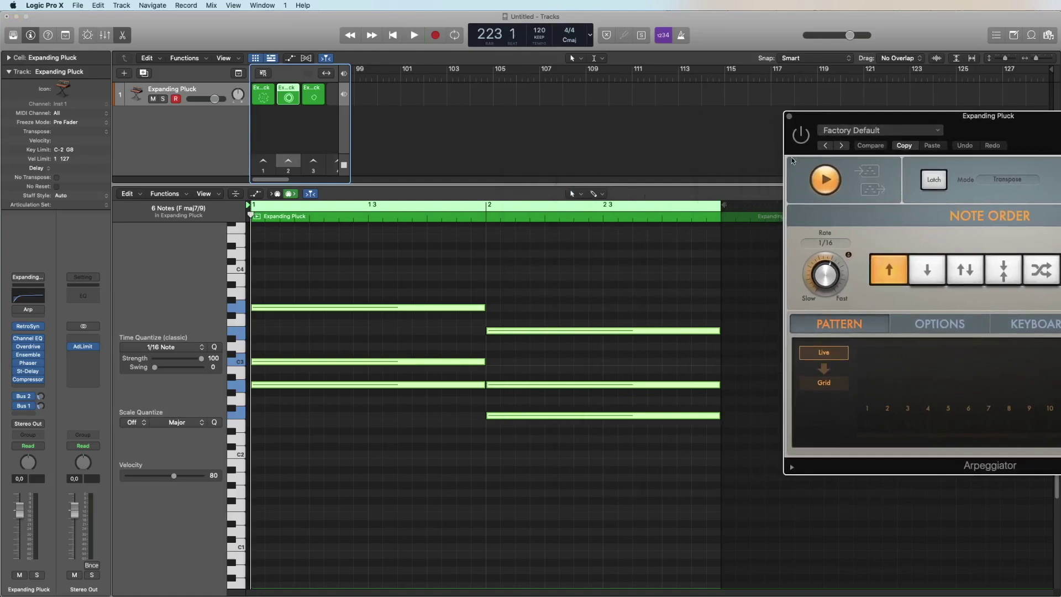
pyautogui.click(288, 99)
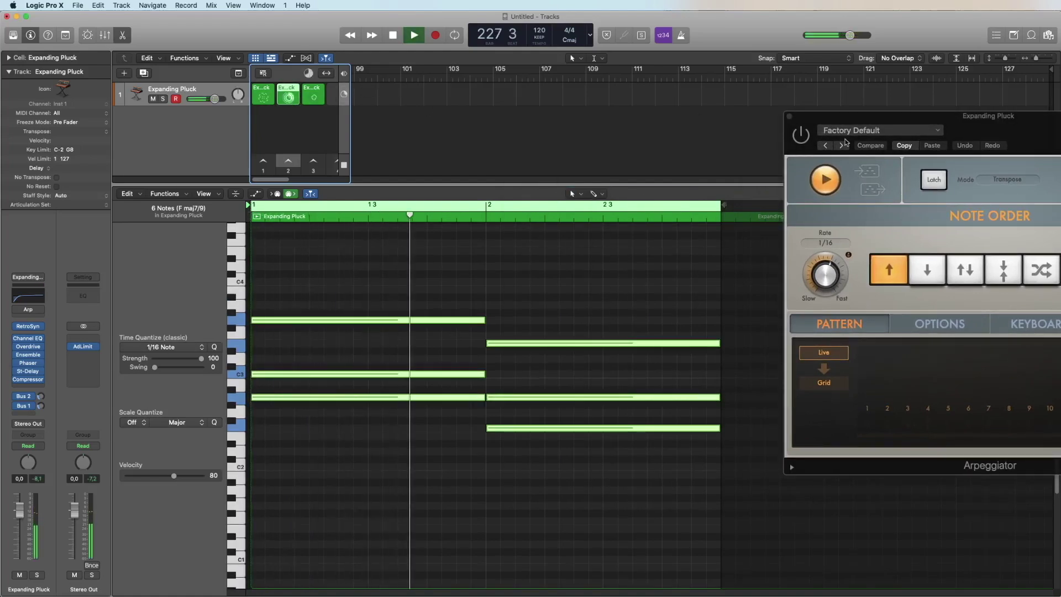
pyautogui.moveTo(845, 119); pyautogui.dragTo(464, 84)
pyautogui.click(420, 102)
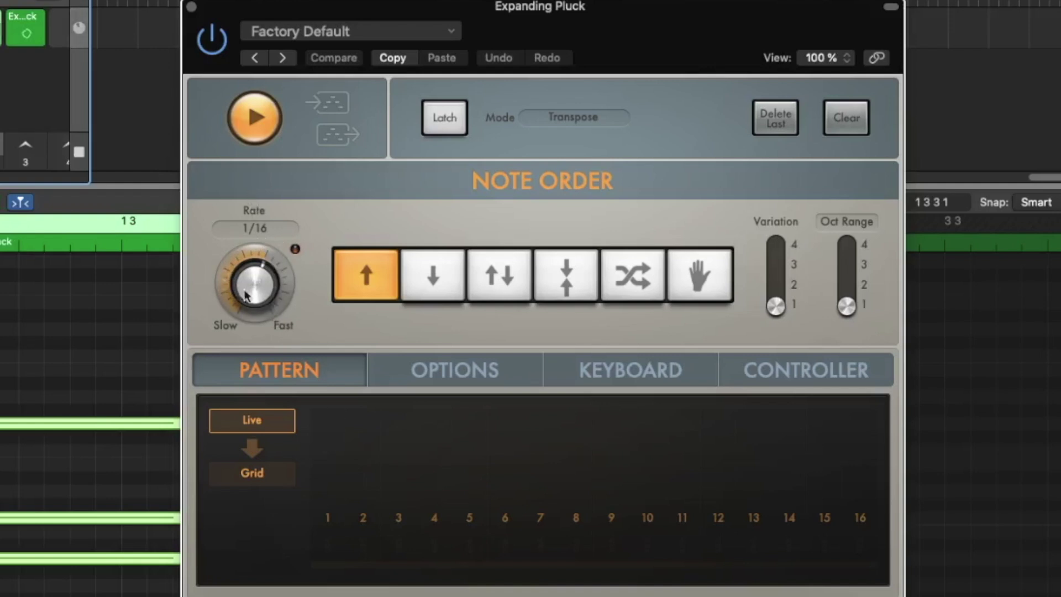
# Step: Audition slower and faster arpeggio rates, settling on 1/16, and set Oct Range to 2
pyautogui.moveTo(253, 274); pyautogui.dragTo(246, 340)
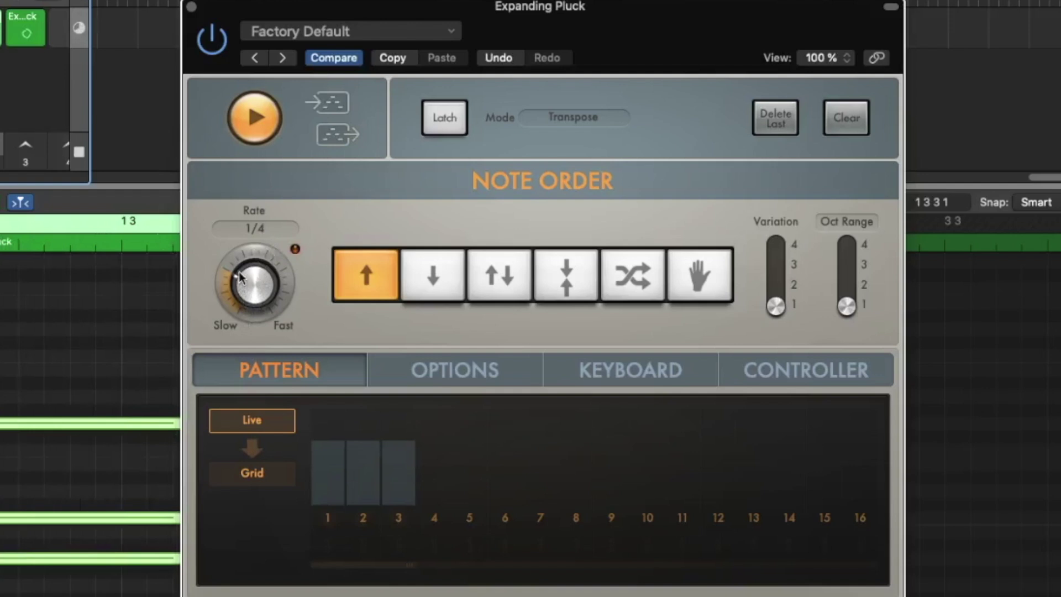
pyautogui.moveTo(239, 276); pyautogui.dragTo(256, 133)
pyautogui.moveTo(248, 209); pyautogui.dragTo(262, 275)
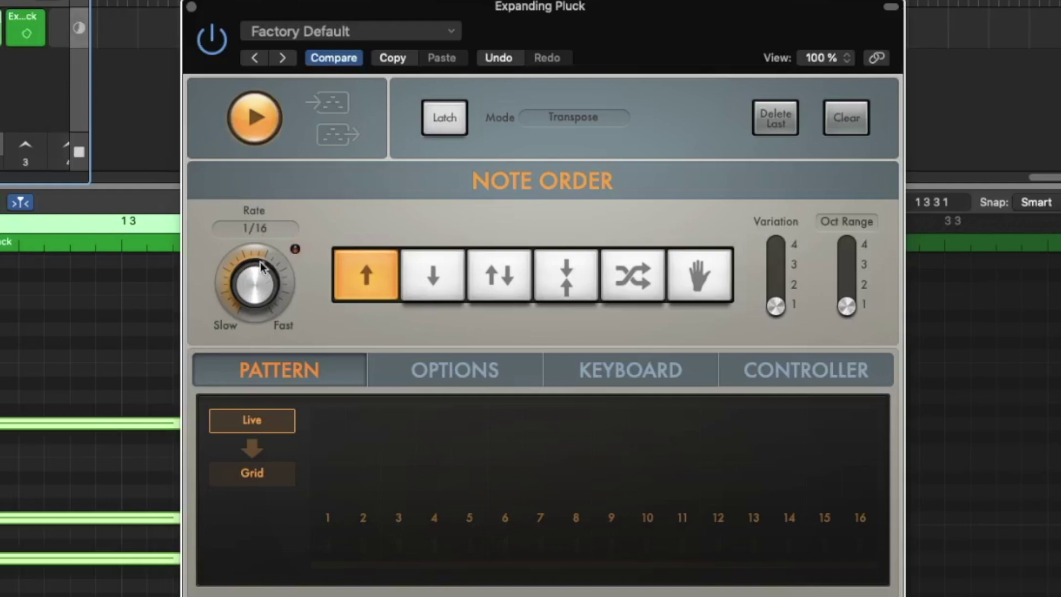
pyautogui.moveTo(846, 307); pyautogui.dragTo(847, 285)
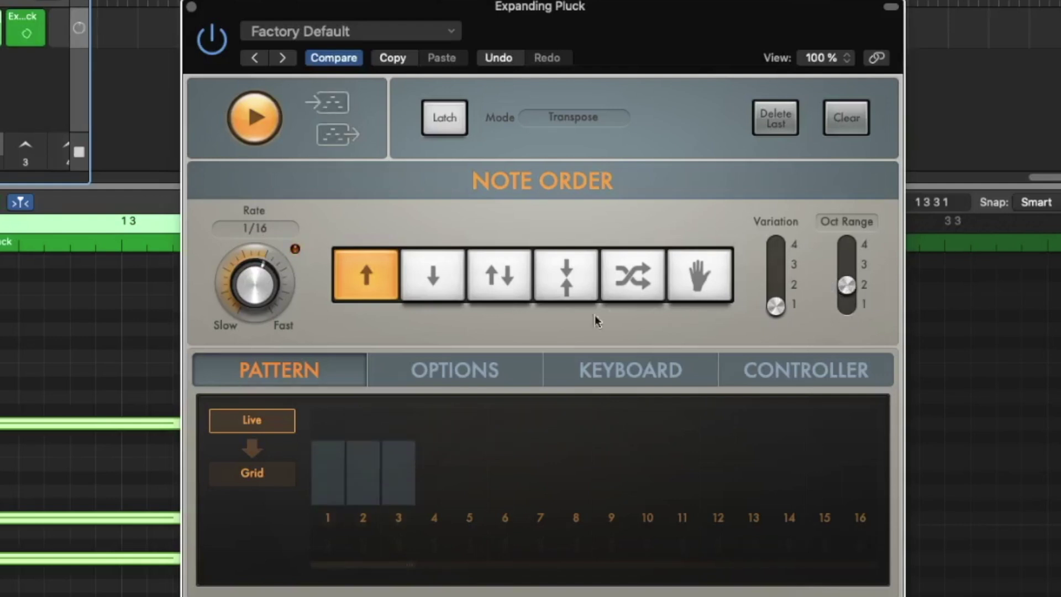
# Step: Try the Down, Up/Down, Inward, Random and As Played note orders, then return to Up
pyautogui.click(436, 281)
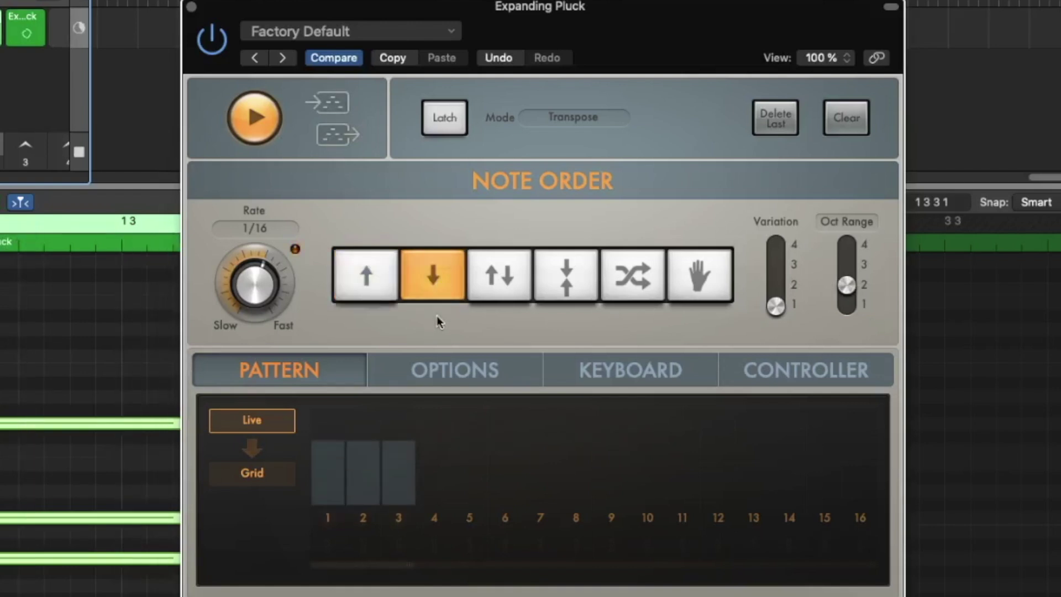
pyautogui.click(496, 279)
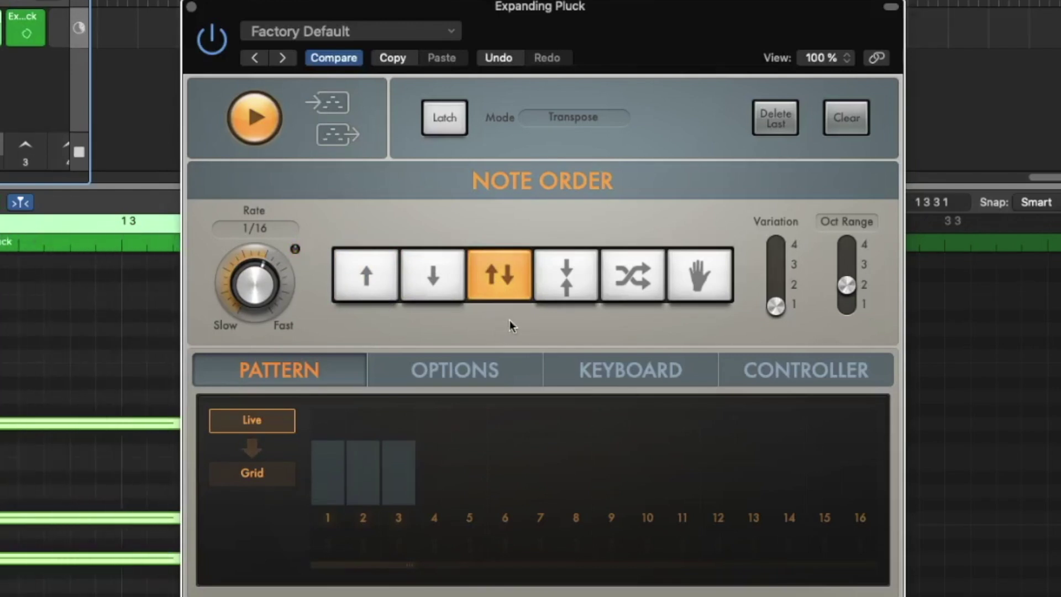
pyautogui.click(571, 277)
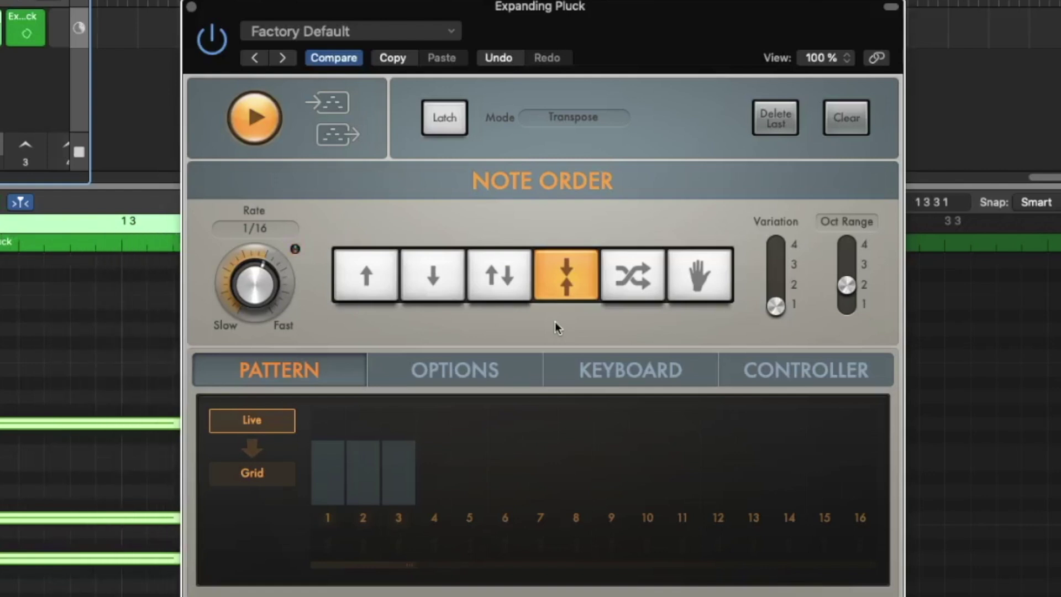
pyautogui.click(636, 296)
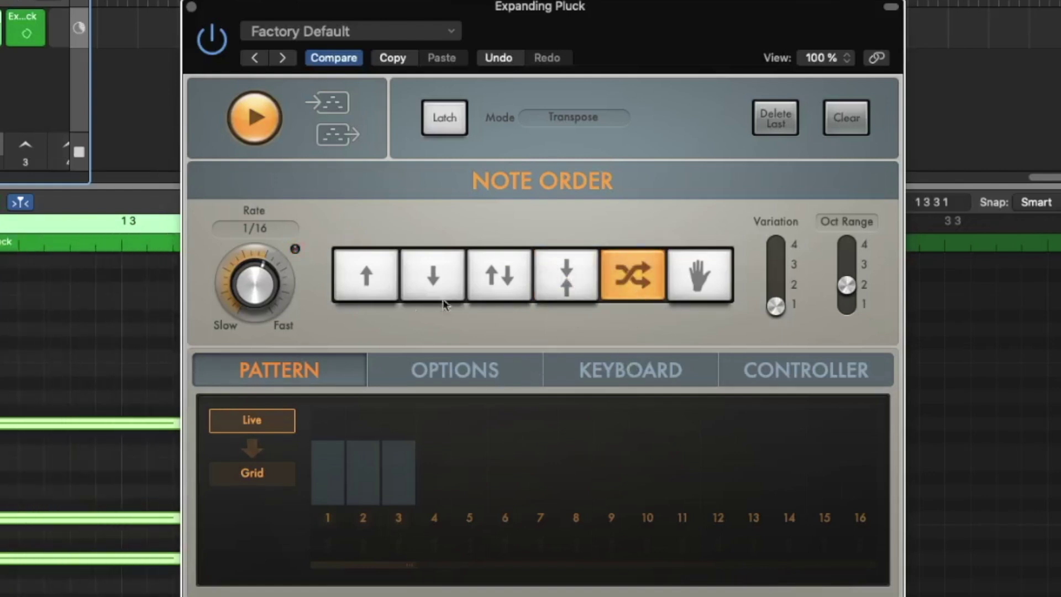
pyautogui.click(697, 282)
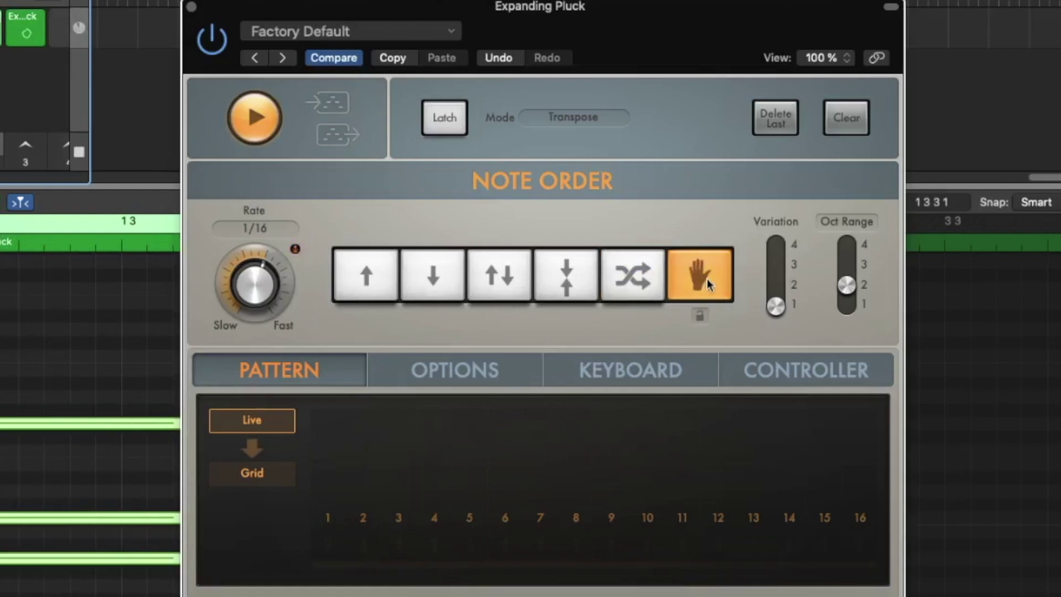
pyautogui.click(365, 275)
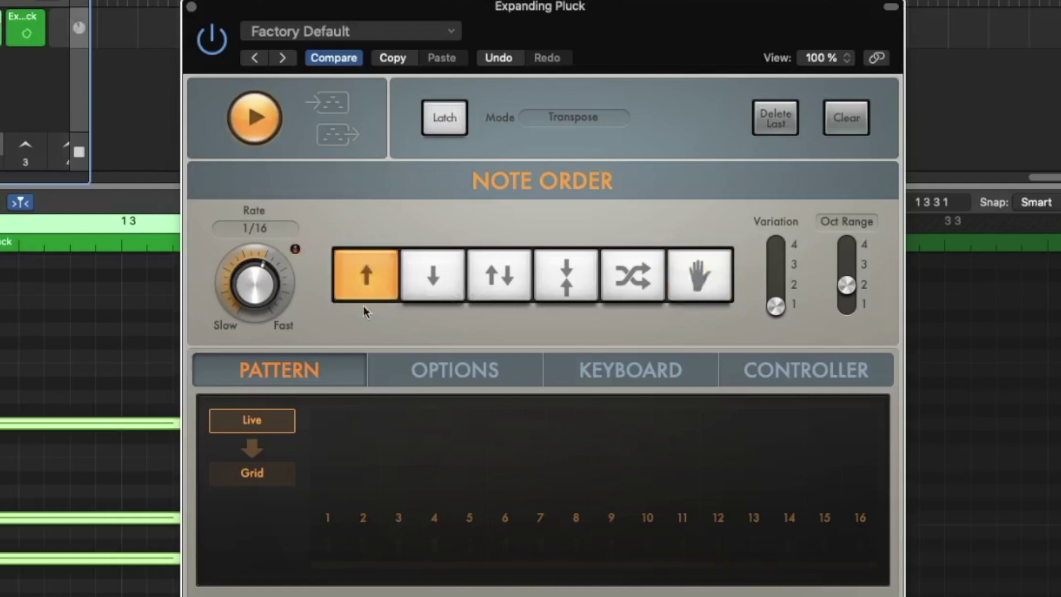
# Step: Switch the Arpeggiator pattern to Grid and activate steps 4, 6 and 7
pyautogui.click(229, 474)
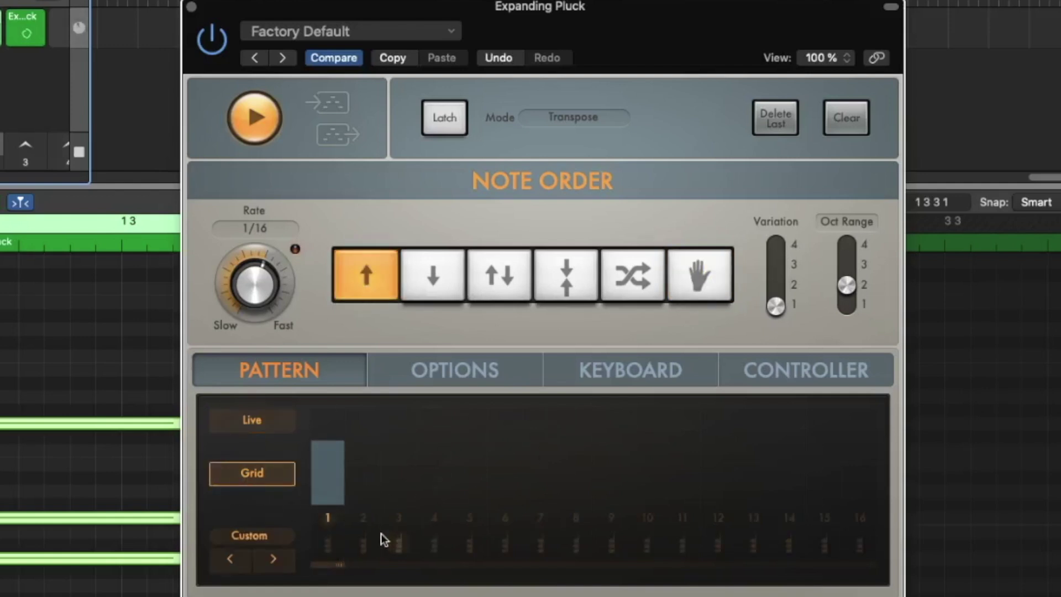
pyautogui.moveTo(434, 501)
pyautogui.mouseDown()
pyautogui.moveTo(439, 474)
pyautogui.moveTo(409, 483)
pyautogui.moveTo(439, 438)
pyautogui.moveTo(439, 449)
pyautogui.mouseUp()
pyautogui.click(505, 497)
pyautogui.moveTo(541, 500); pyautogui.dragTo(540, 453)
pyautogui.moveTo(564, 568); pyautogui.dragTo(583, 567)
# Step: Audition the grid pattern, raising step 4 slightly and redrawing step 7 lower
pyautogui.press('space')
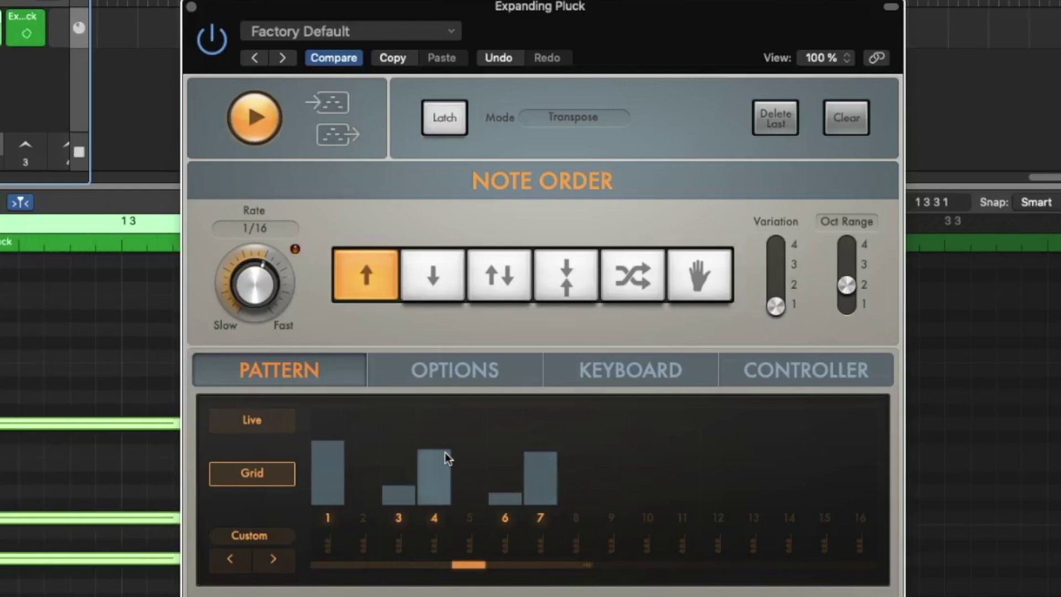
pyautogui.moveTo(446, 453); pyautogui.dragTo(445, 448)
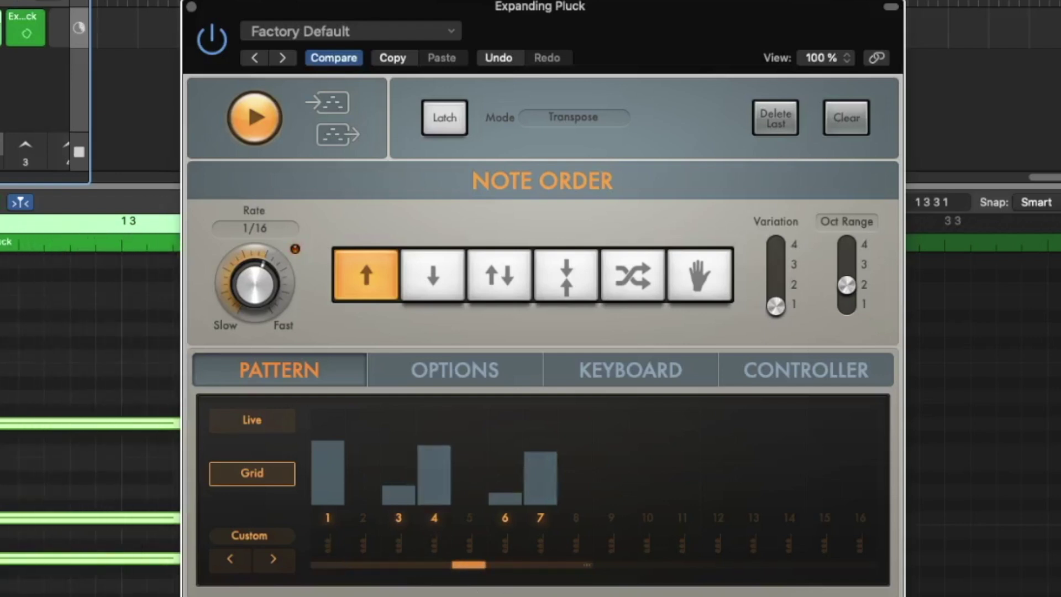
pyautogui.press('space')
pyautogui.click(541, 547)
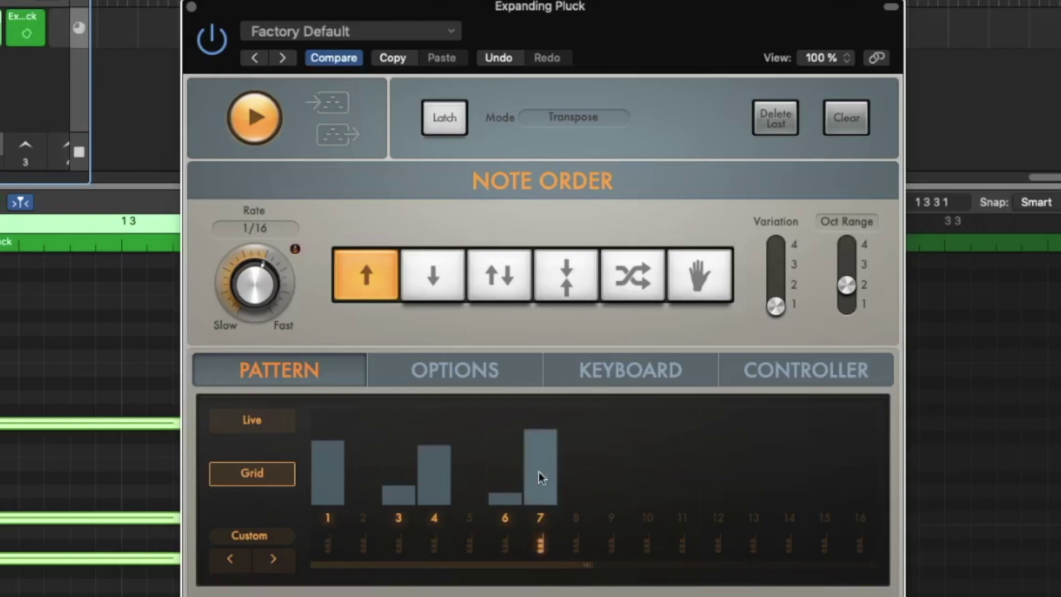
pyautogui.moveTo(539, 474)
pyautogui.mouseDown()
pyautogui.moveTo(540, 452)
pyautogui.moveTo(540, 490)
pyautogui.mouseUp()
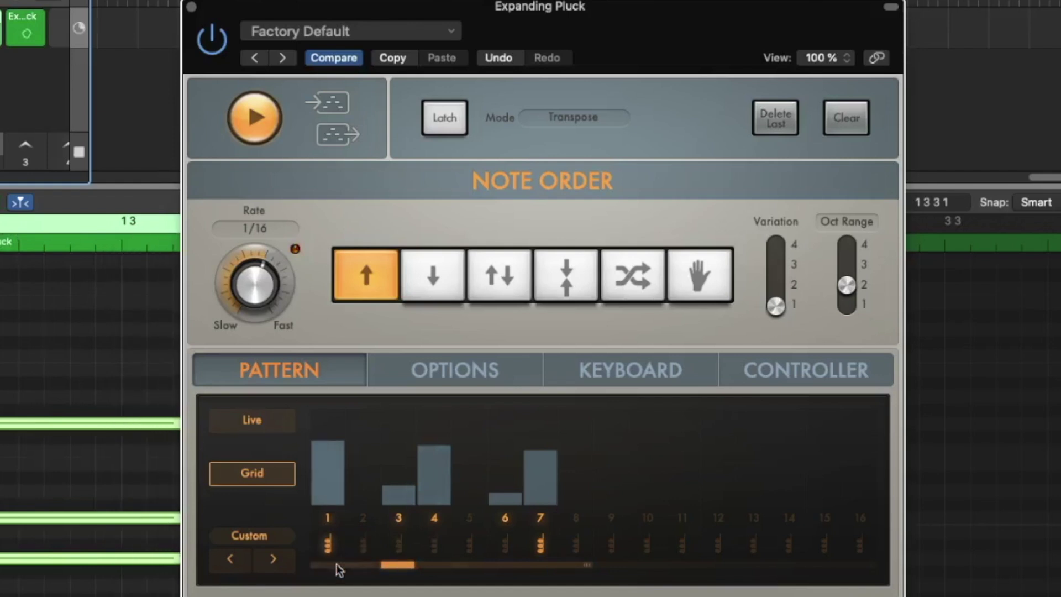
# Step: Browse the preset arpeggio patterns until the 8-step Downbeat pattern loads
pyautogui.click(273, 562)
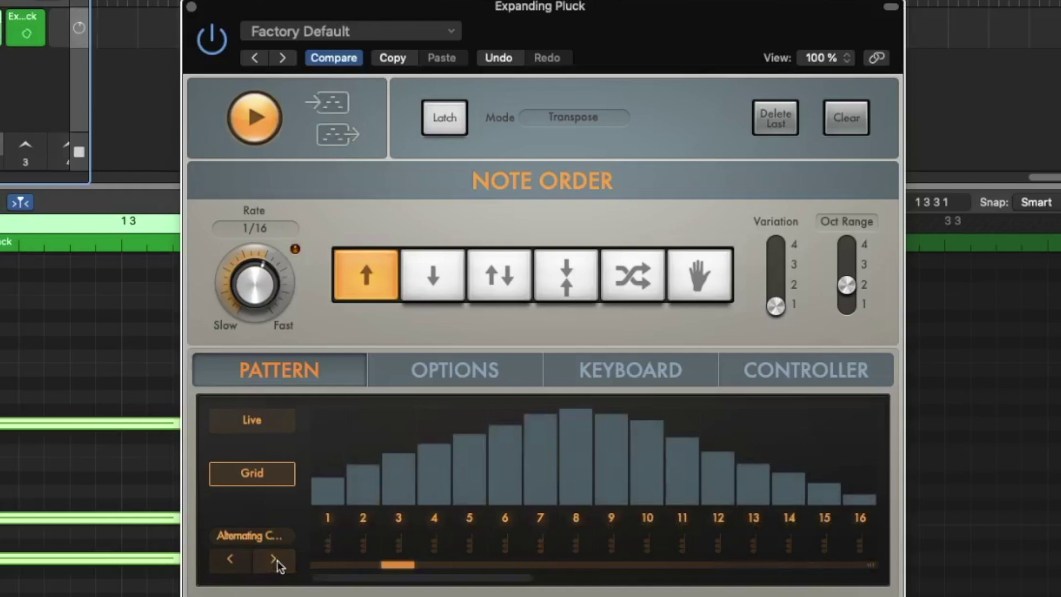
pyautogui.click(274, 561)
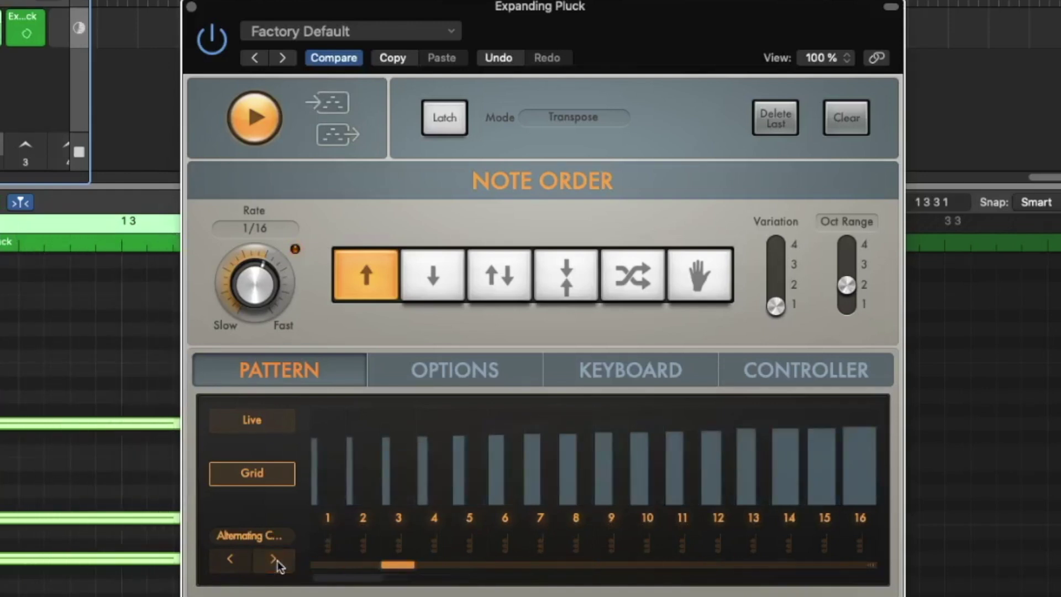
pyautogui.click(274, 560)
pyautogui.click(274, 560)
pyautogui.click(274, 560)
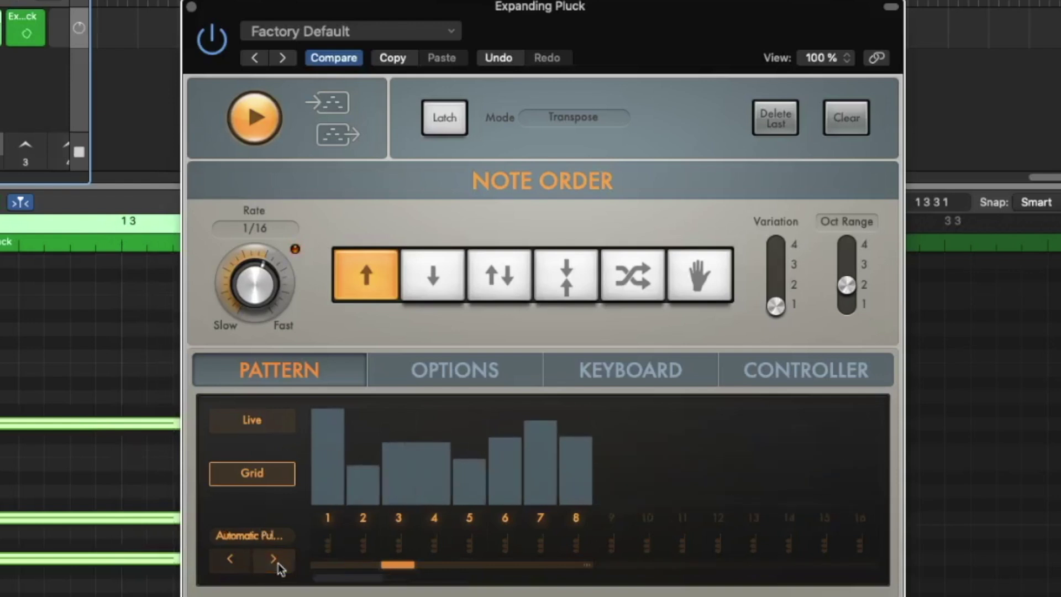
pyautogui.click(274, 561)
pyautogui.click(274, 561)
pyautogui.click(274, 561)
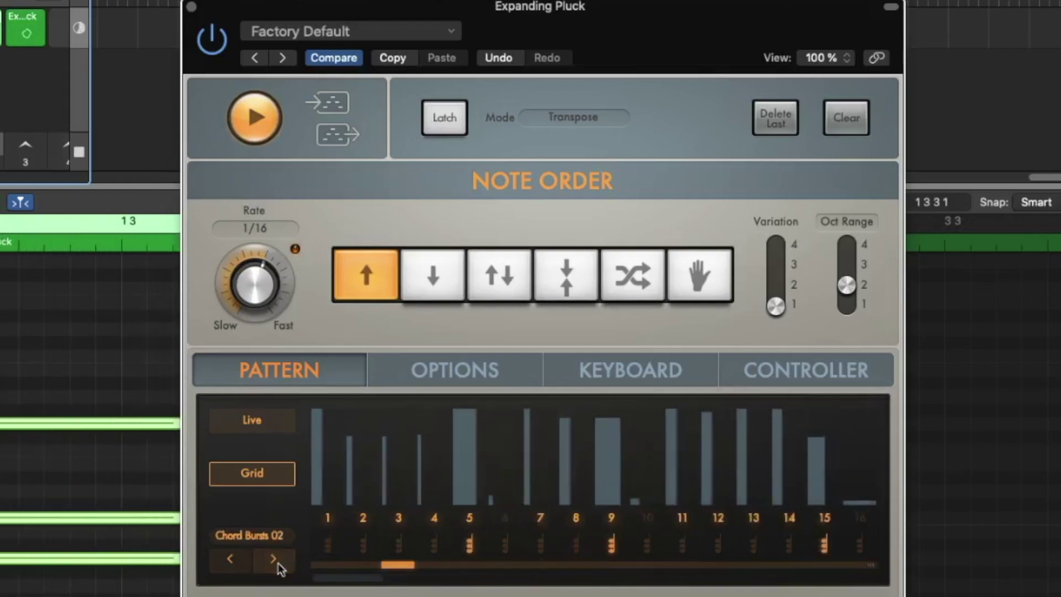
pyautogui.click(274, 561)
pyautogui.click(274, 560)
pyautogui.click(274, 561)
pyautogui.click(274, 560)
pyautogui.click(275, 560)
pyautogui.click(274, 560)
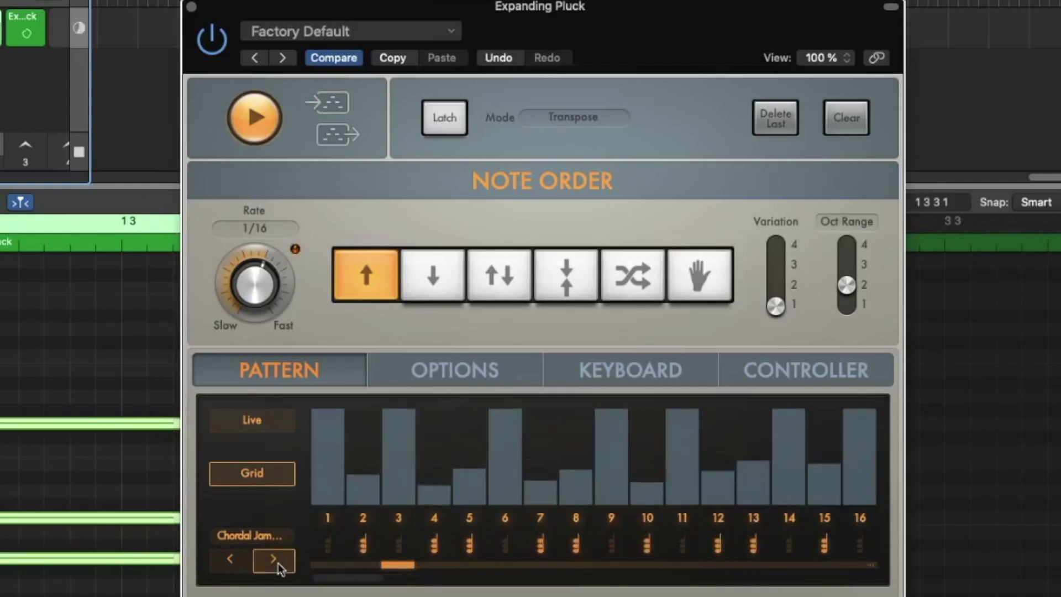
pyautogui.click(279, 566)
pyautogui.click(279, 565)
pyautogui.click(279, 565)
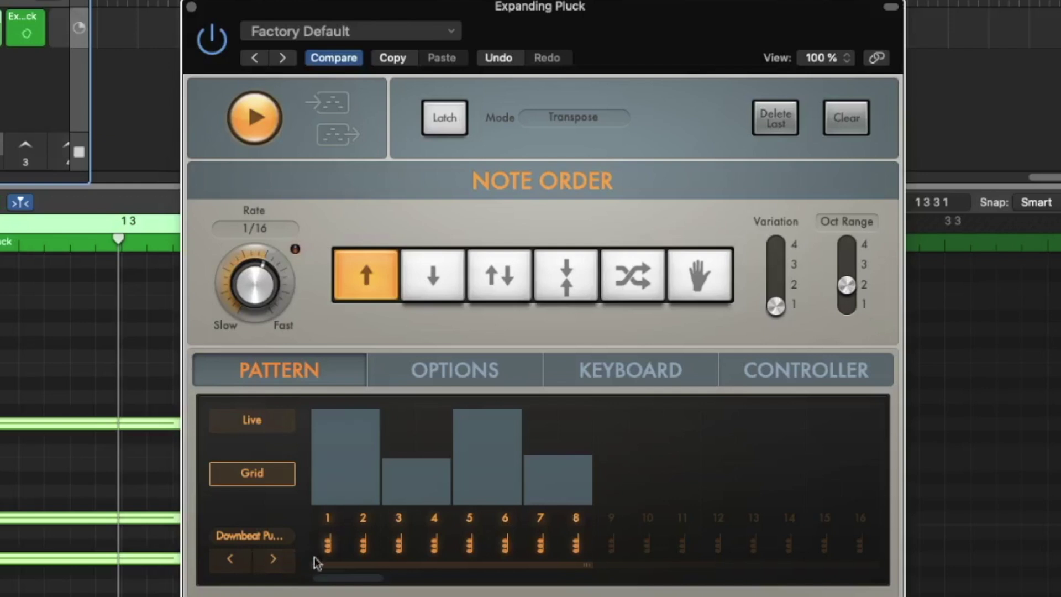
# Step: Switch Latch on with the latch mode kept at Transpose
pyautogui.click(451, 129)
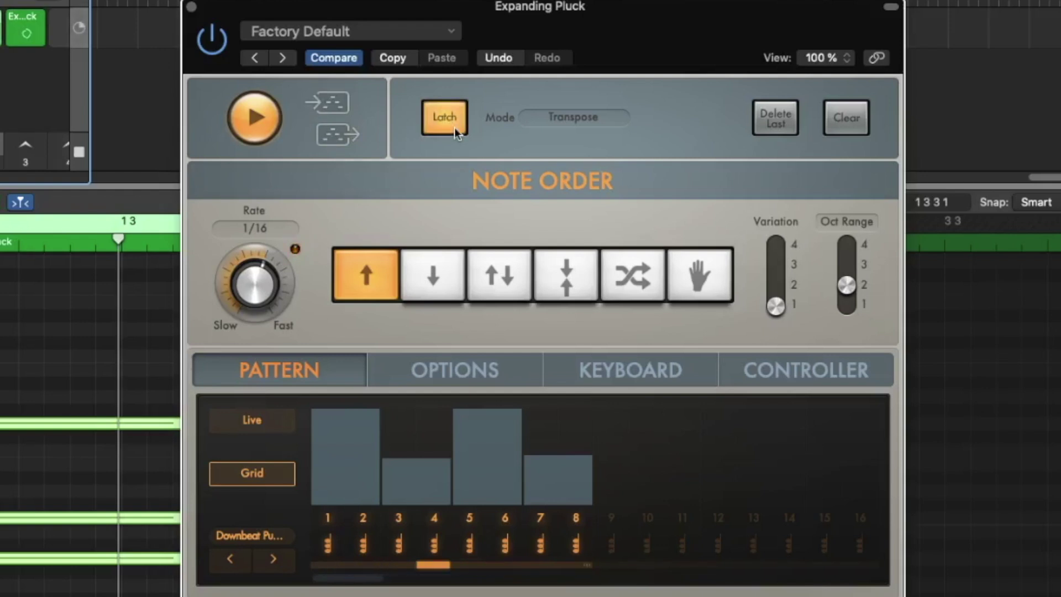
pyautogui.click(550, 119)
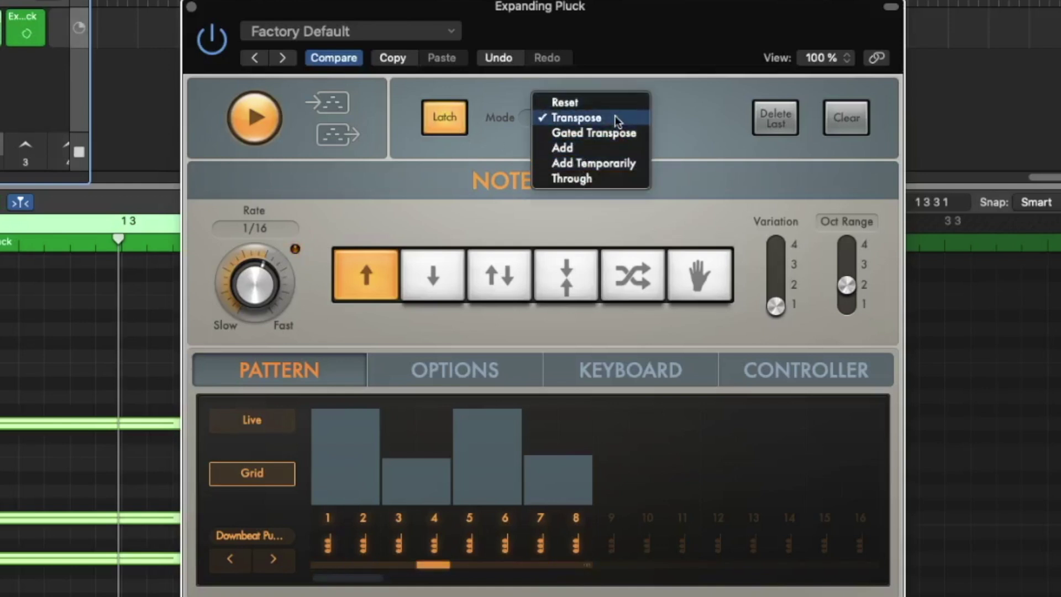
pyautogui.click(642, 115)
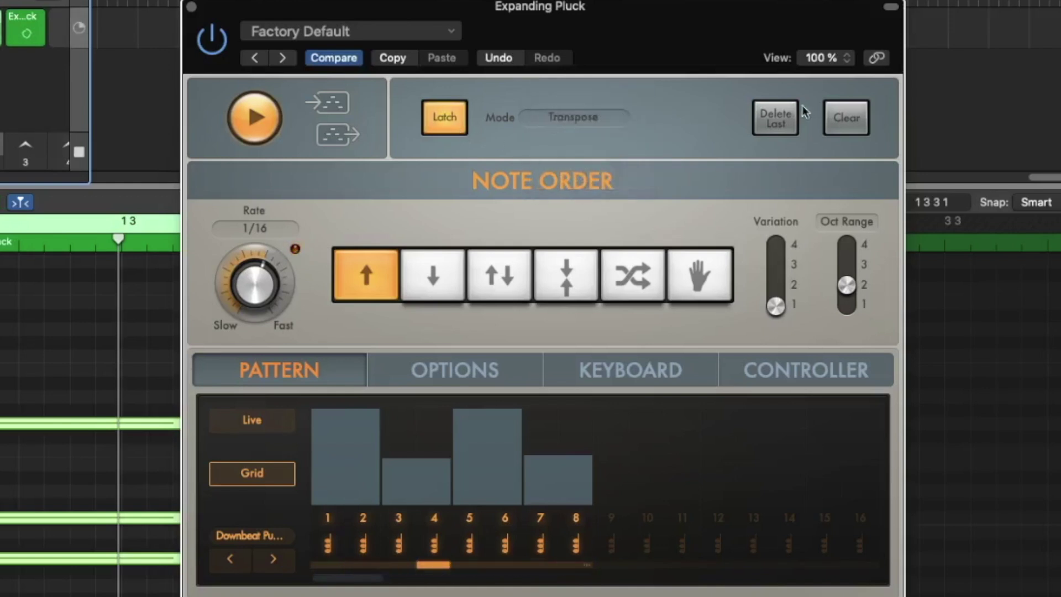
# Step: Clear the latched notes and set Note Length to 86 % with no randomness
pyautogui.click(843, 124)
pyautogui.click(481, 370)
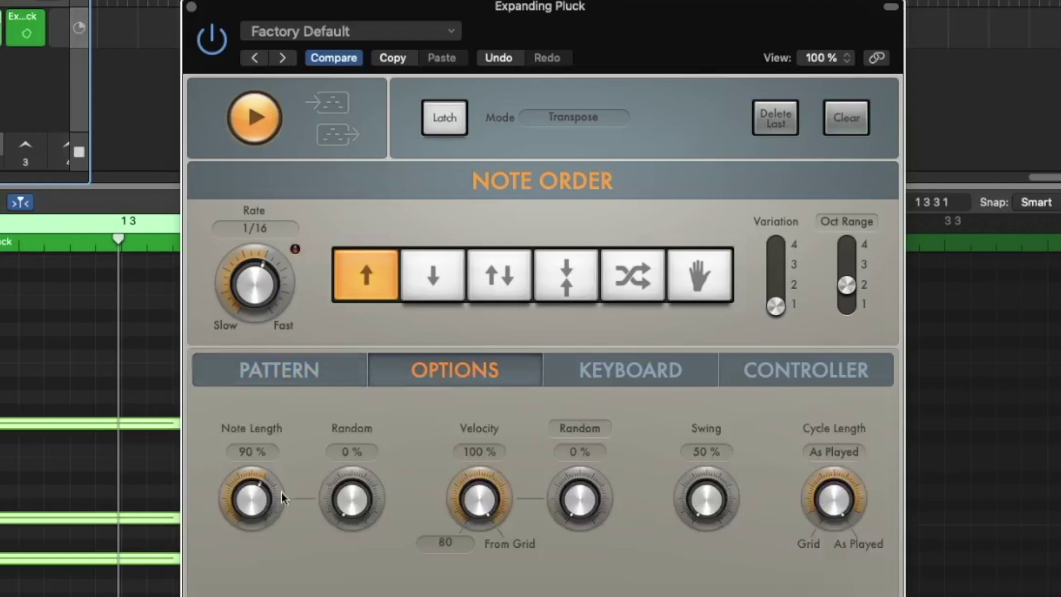
pyautogui.moveTo(261, 500)
pyautogui.mouseDown()
pyautogui.moveTo(261, 588)
pyautogui.moveTo(257, 516)
pyautogui.mouseUp()
pyautogui.moveTo(336, 510); pyautogui.dragTo(348, 476)
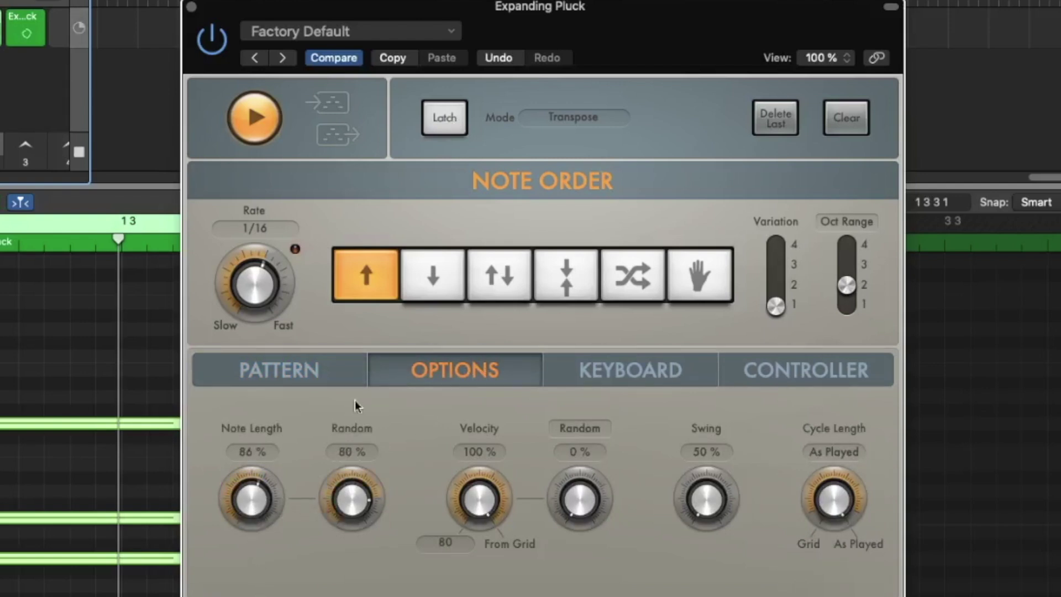
pyautogui.moveTo(356, 405); pyautogui.dragTo(369, 549)
# Step: Set arpeggio Velocity to 75 % with no randomness and raise Swing to 54 %
pyautogui.moveTo(479, 500); pyautogui.dragTo(474, 453)
pyautogui.moveTo(485, 495); pyautogui.dragTo(475, 517)
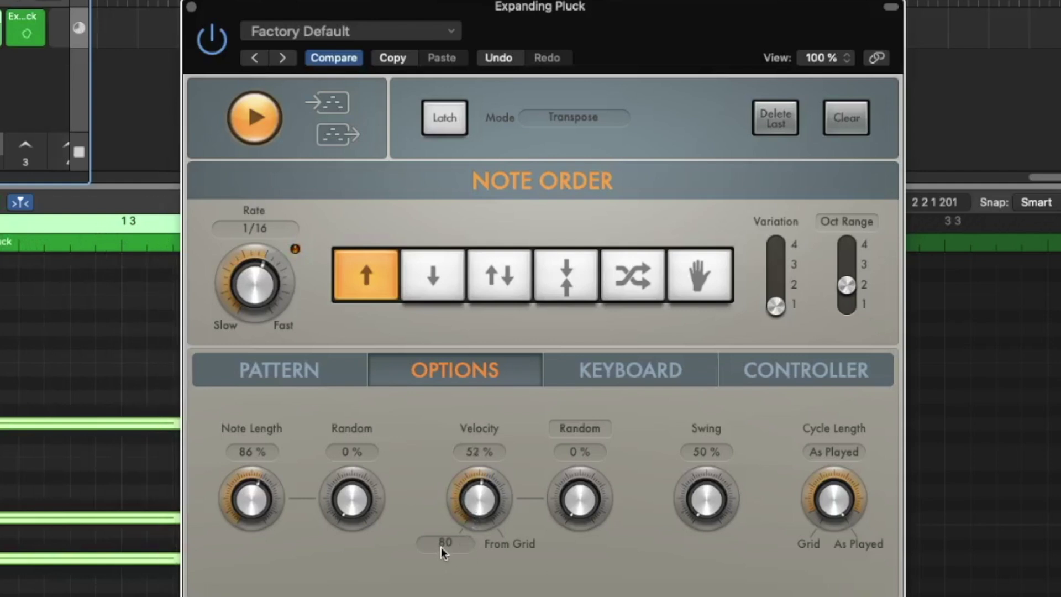
pyautogui.click(315, 370)
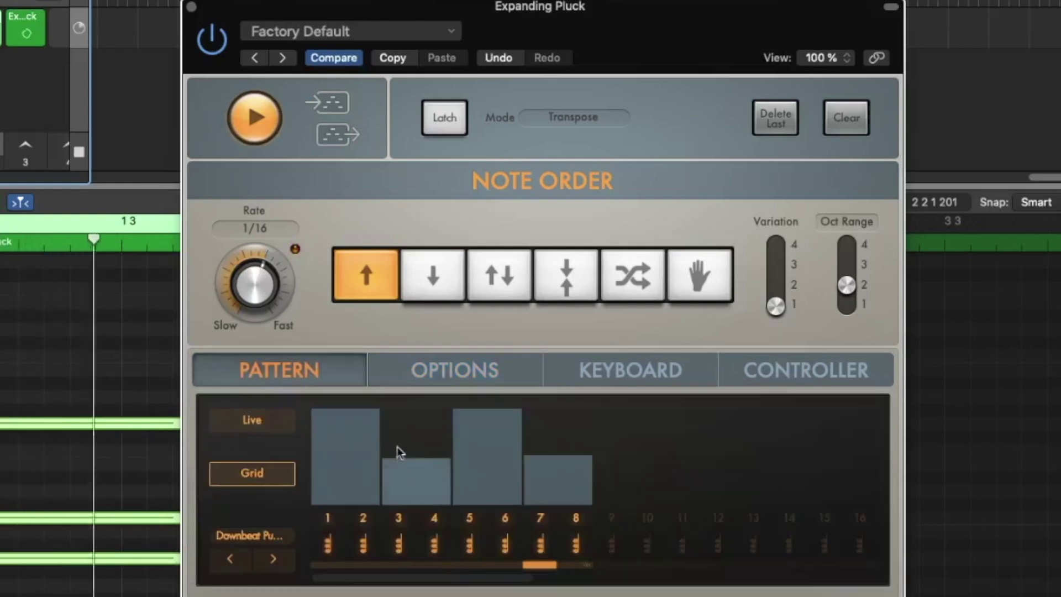
pyautogui.click(447, 381)
pyautogui.moveTo(460, 522); pyautogui.dragTo(479, 472)
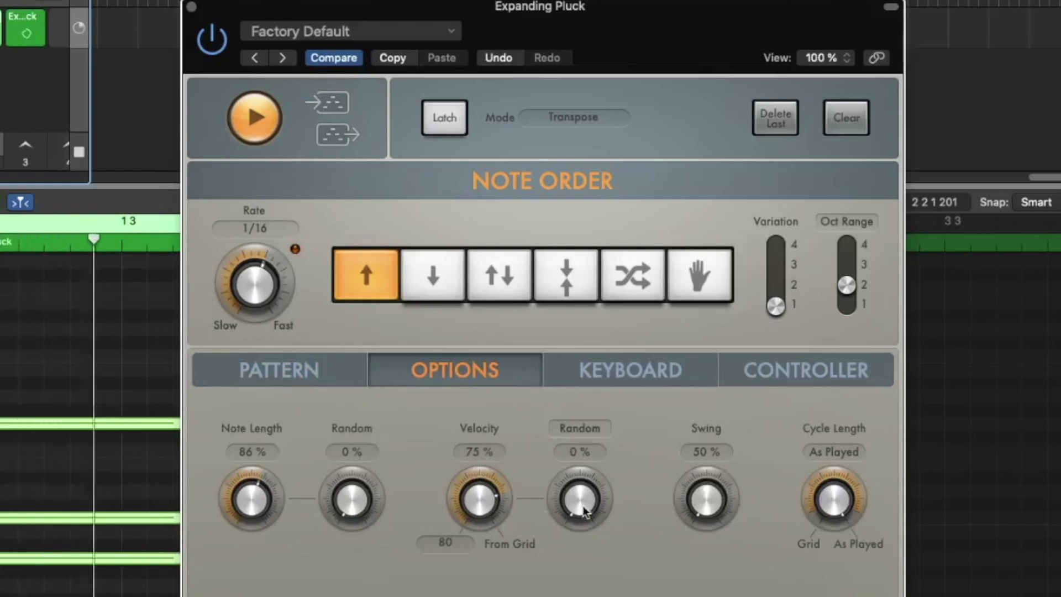
pyautogui.moveTo(583, 512); pyautogui.dragTo(574, 454)
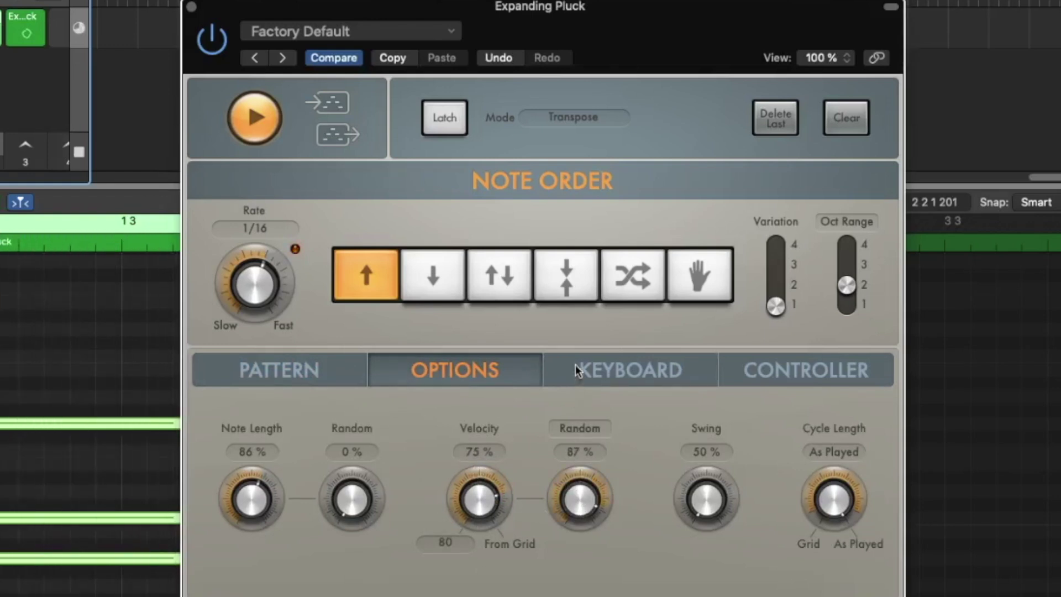
pyautogui.moveTo(580, 498); pyautogui.dragTo(608, 594)
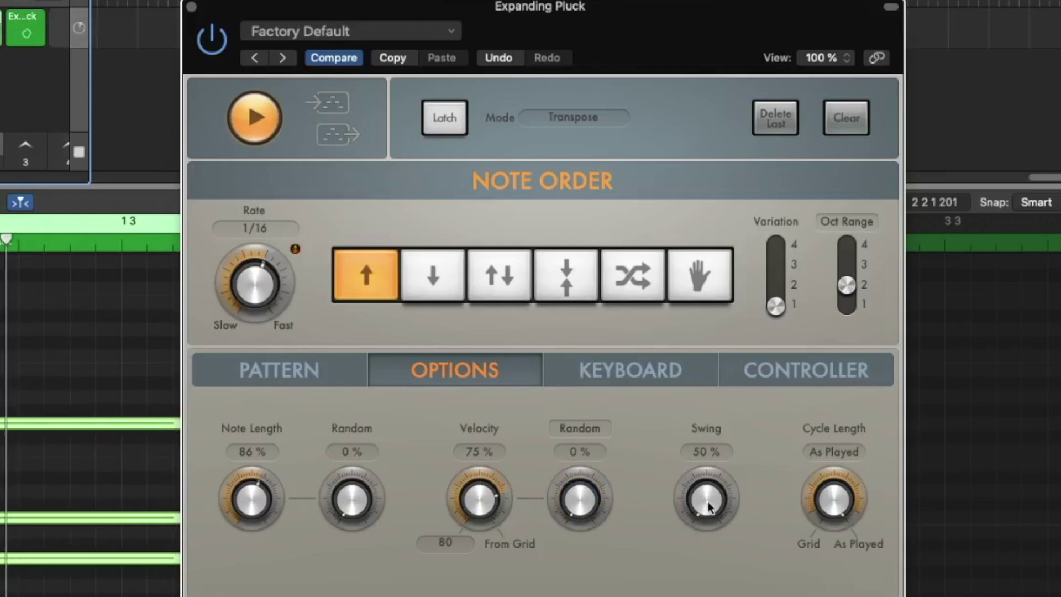
pyautogui.moveTo(708, 500); pyautogui.dragTo(714, 549)
pyautogui.click(631, 369)
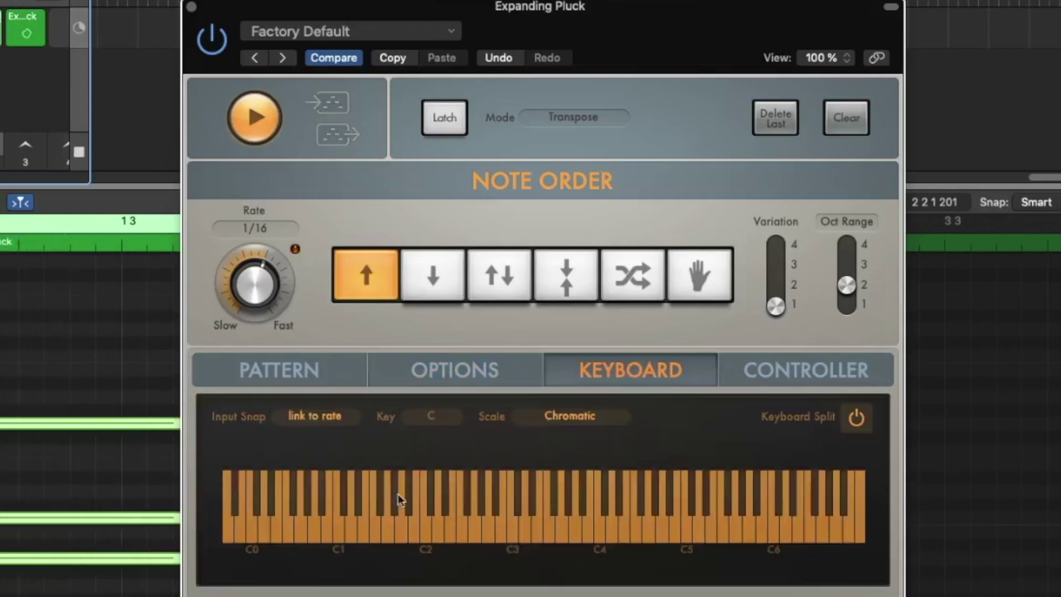
pyautogui.click(855, 419)
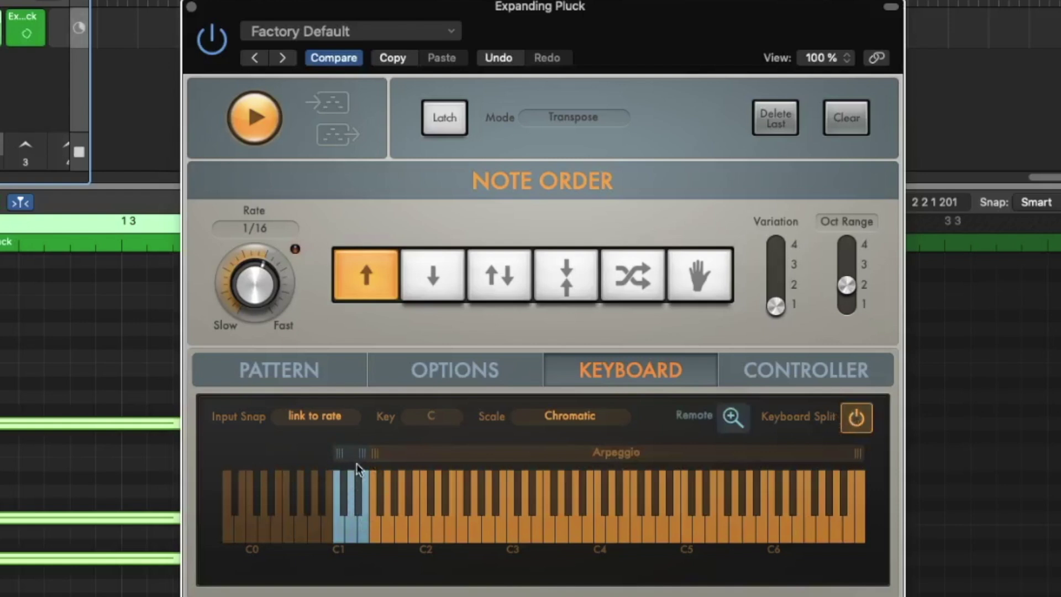
pyautogui.click(733, 418)
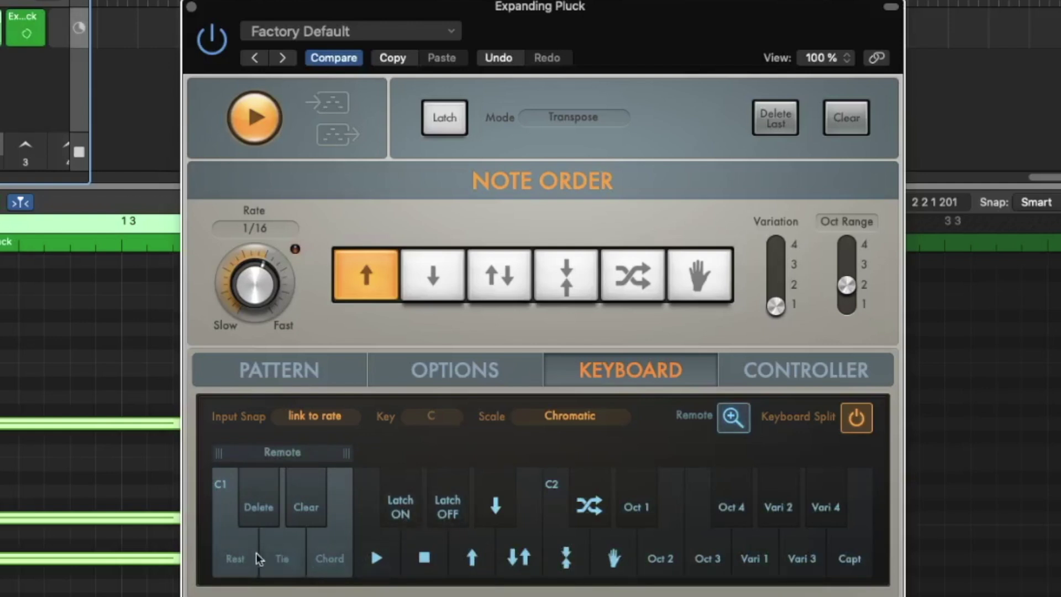
pyautogui.click(854, 420)
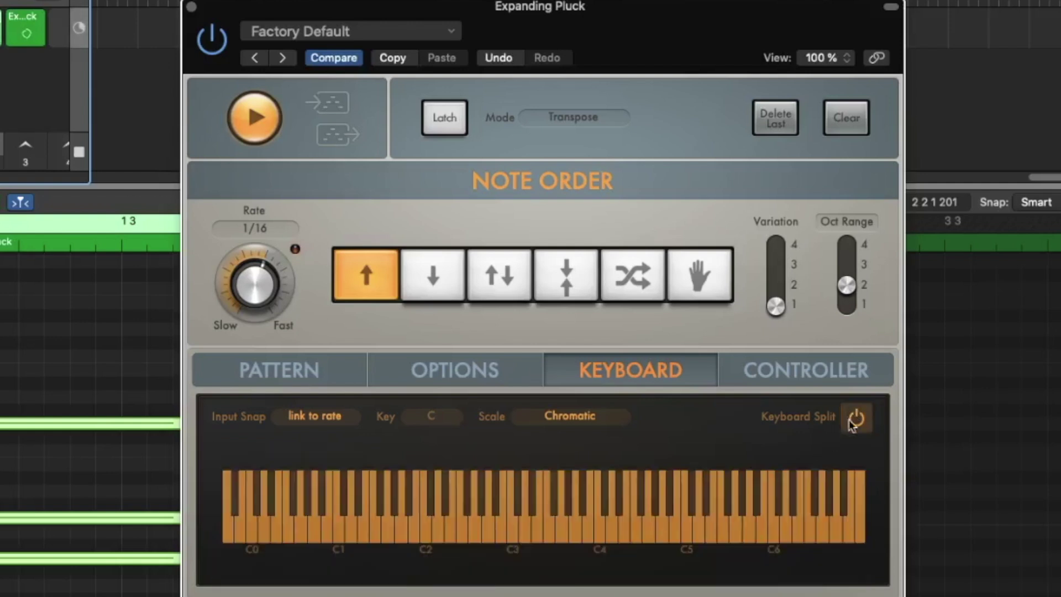
pyautogui.click(794, 368)
pyautogui.click(547, 370)
pyautogui.click(381, 371)
# Step: Compare Chord Trigger's Multi and Single modes, then bypass and re-enable it
pyautogui.click(342, 375)
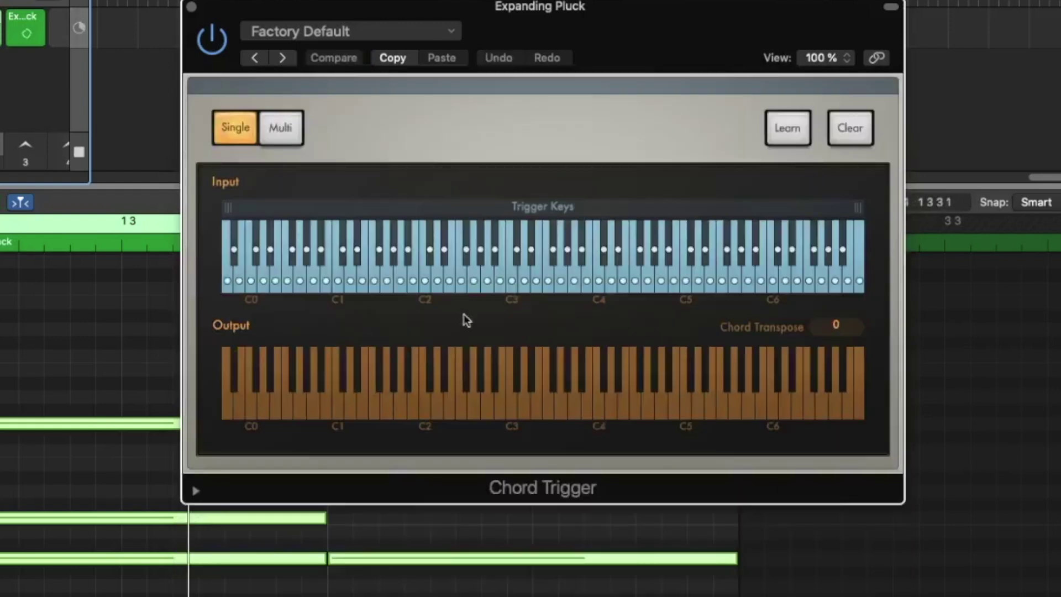
pyautogui.click(278, 129)
pyautogui.click(222, 130)
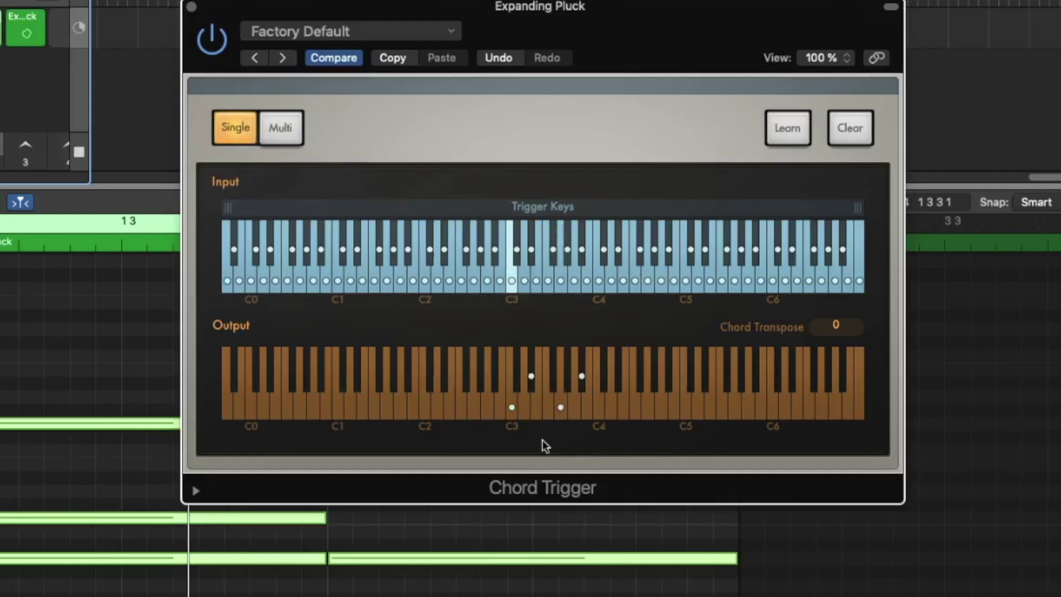
pyautogui.click(220, 51)
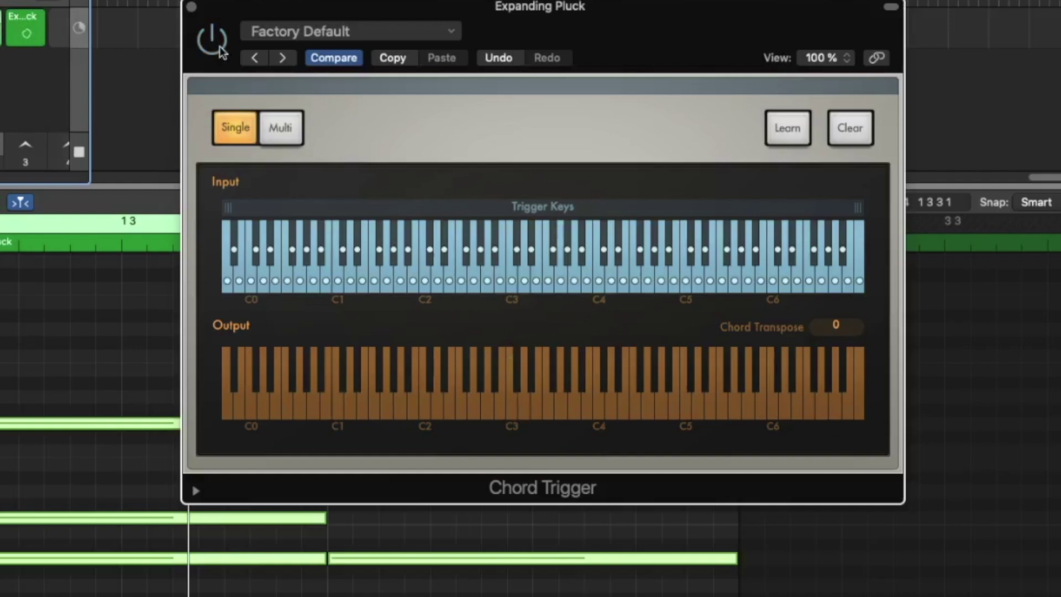
pyautogui.click(220, 50)
# Step: Learn a C major chord in Single mode and test it from C3
pyautogui.click(787, 127)
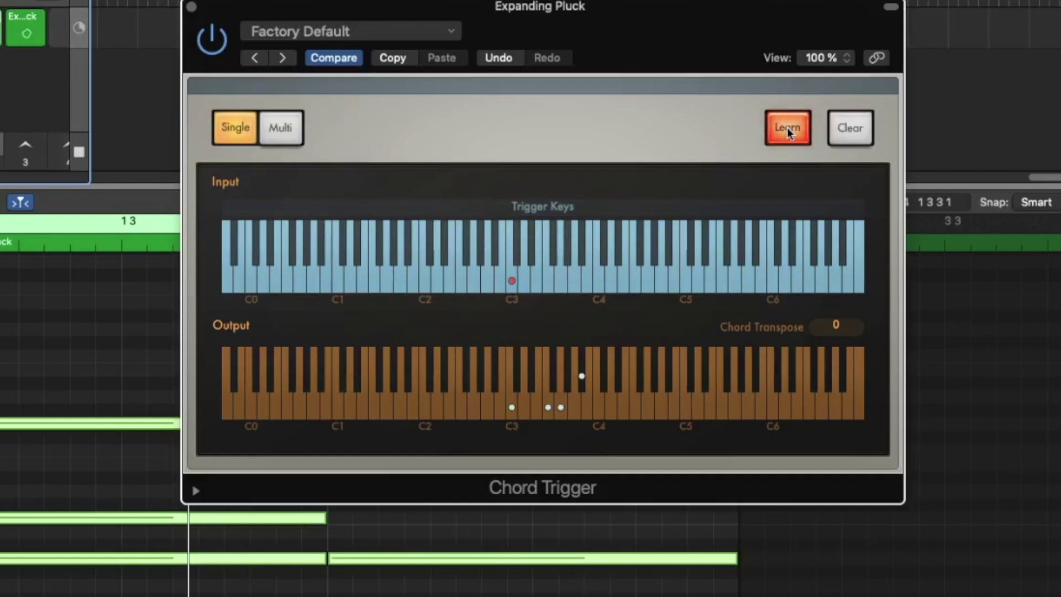
pyautogui.click(787, 127)
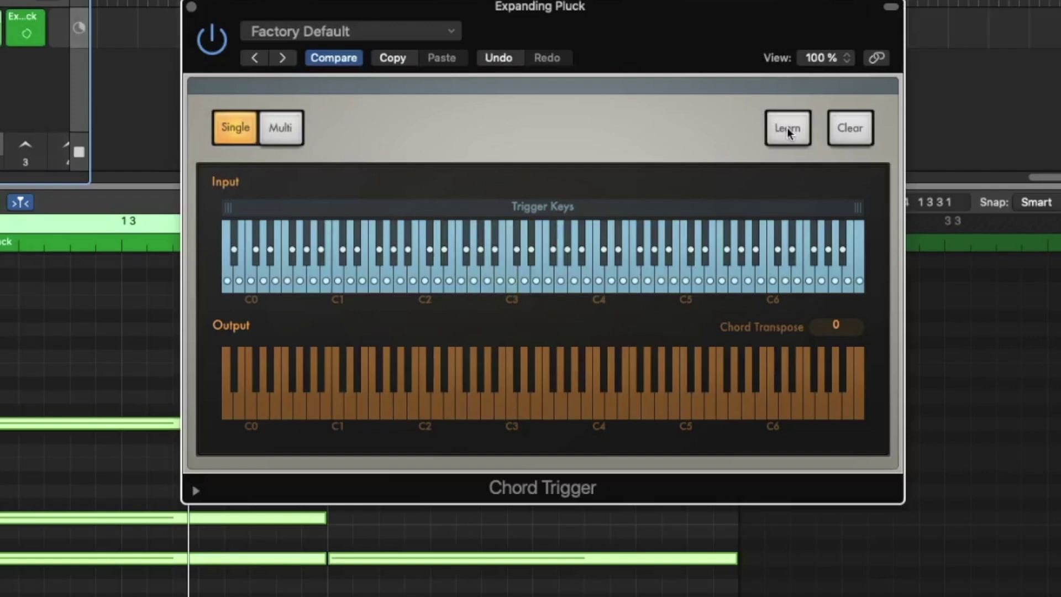
pyautogui.click(507, 280)
# Step: Switch Chord Trigger to Multi and learn the C3 E3 G3 chord on trigger key C3
pyautogui.click(296, 129)
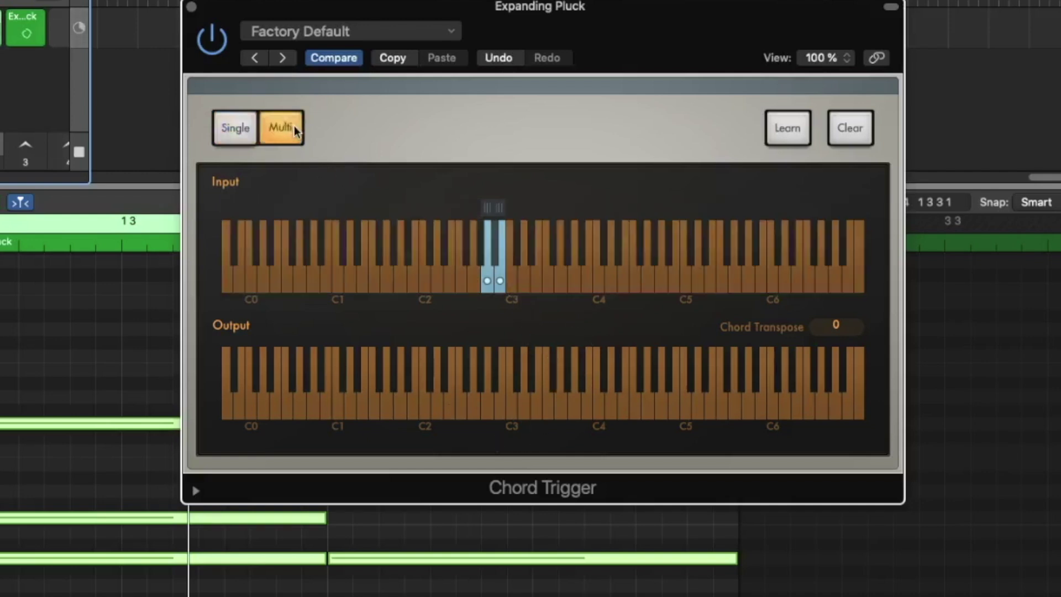
pyautogui.click(785, 144)
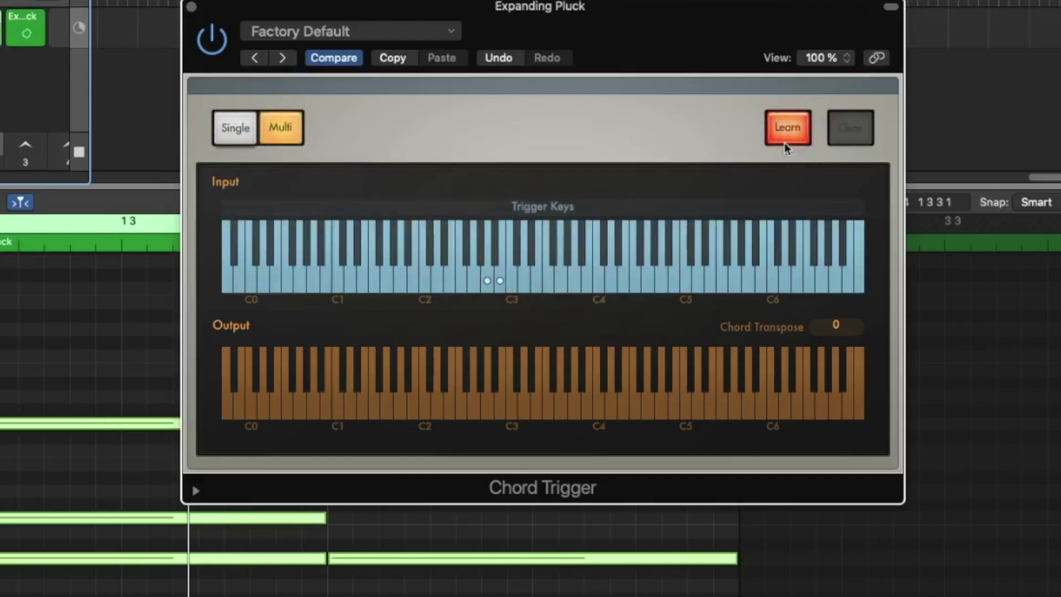
pyautogui.click(512, 298)
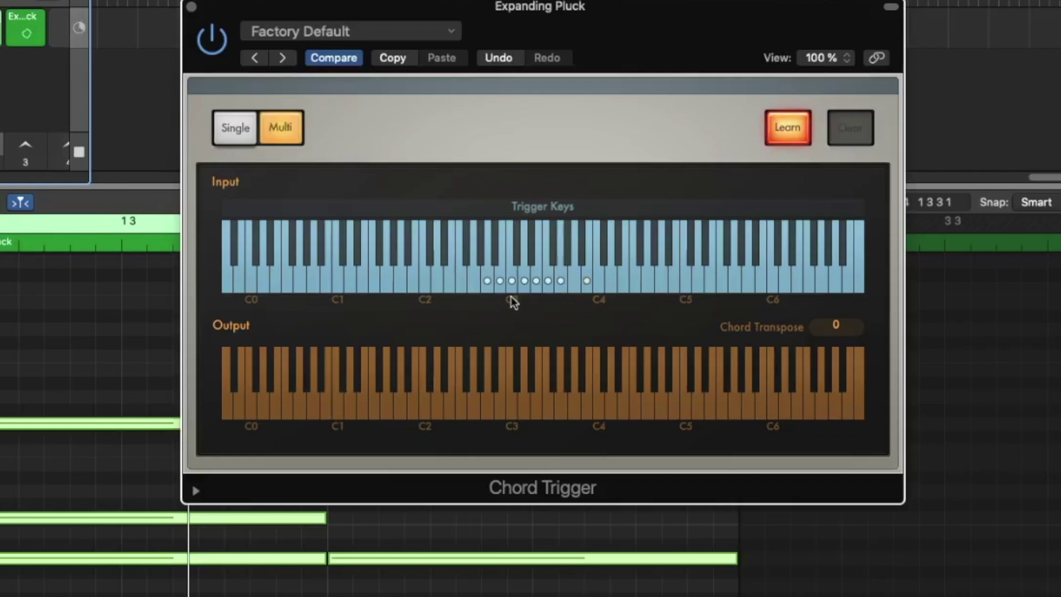
pyautogui.click(796, 127)
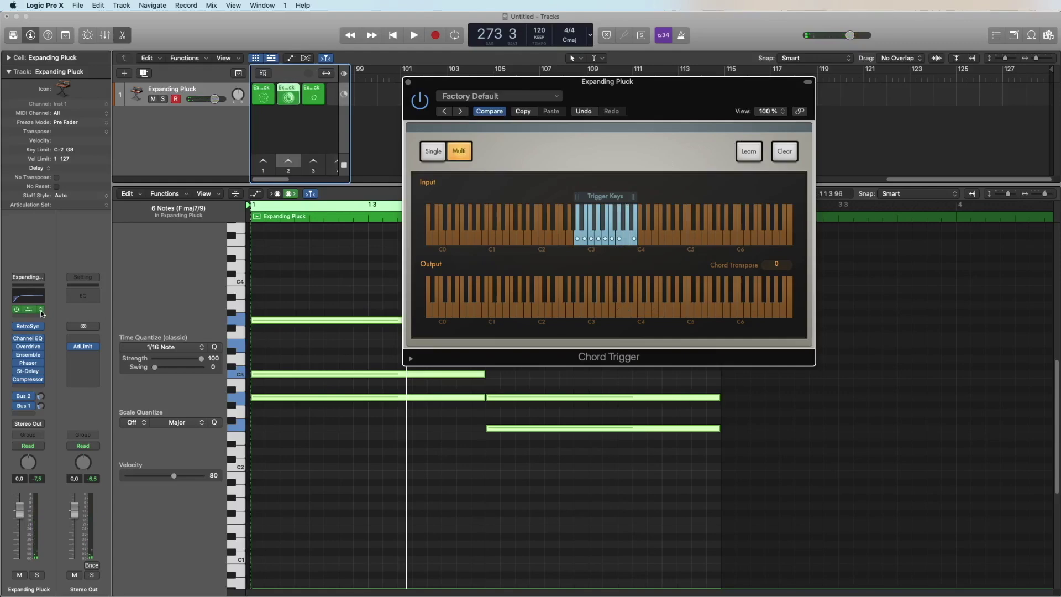
# Step: Replace the Chord Trigger with the Modifier, reassigning Velocity input to Pitchbend
pyautogui.click(41, 309)
pyautogui.click(72, 323)
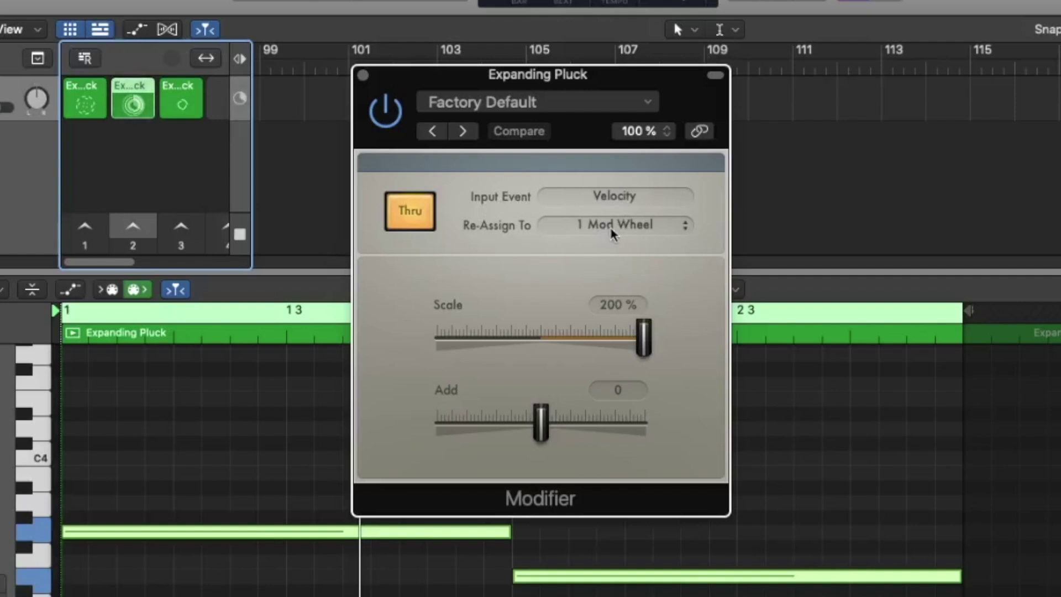
pyautogui.click(621, 207)
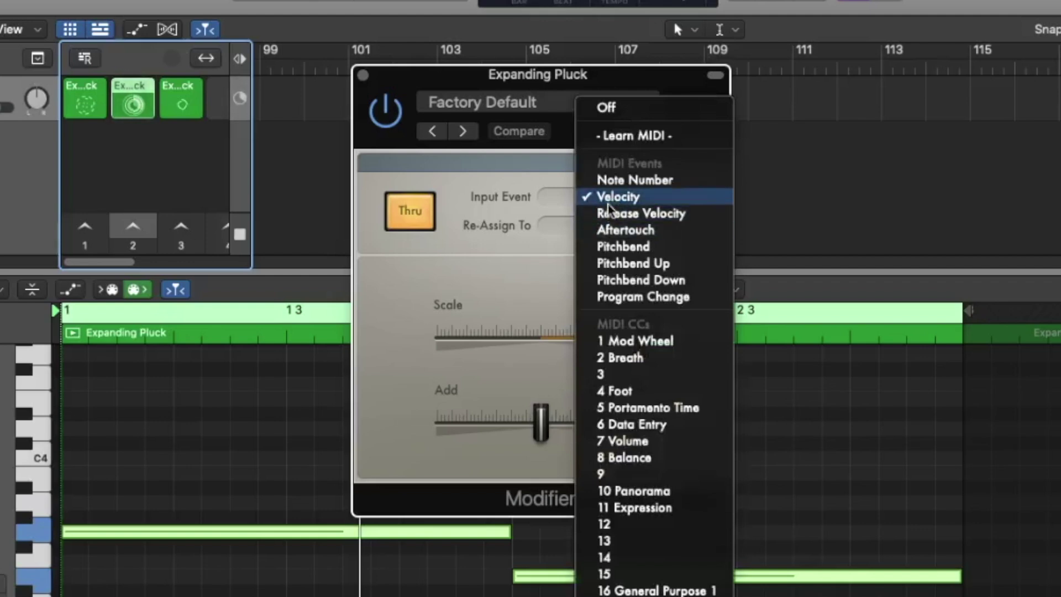
pyautogui.click(614, 199)
pyautogui.click(624, 225)
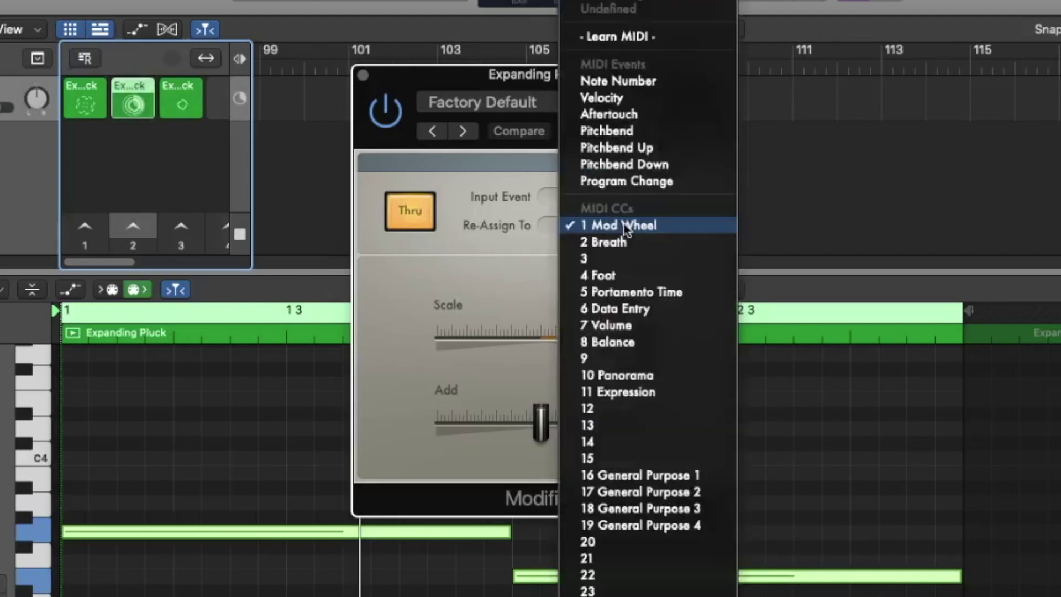
pyautogui.click(633, 131)
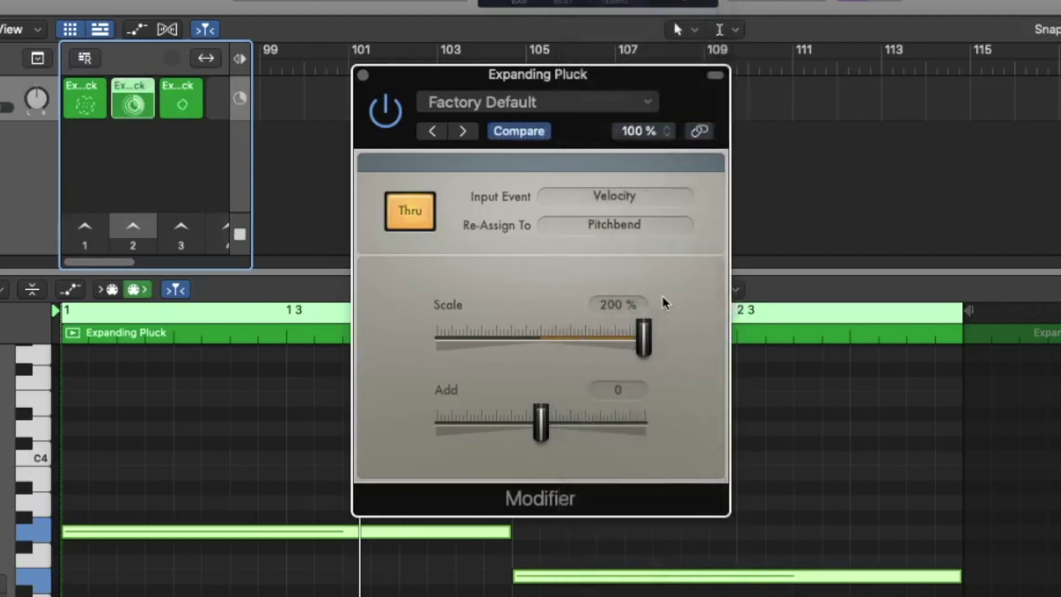
# Step: Set the Modifier's Scale amount to 50%
pyautogui.moveTo(644, 332); pyautogui.dragTo(543, 339)
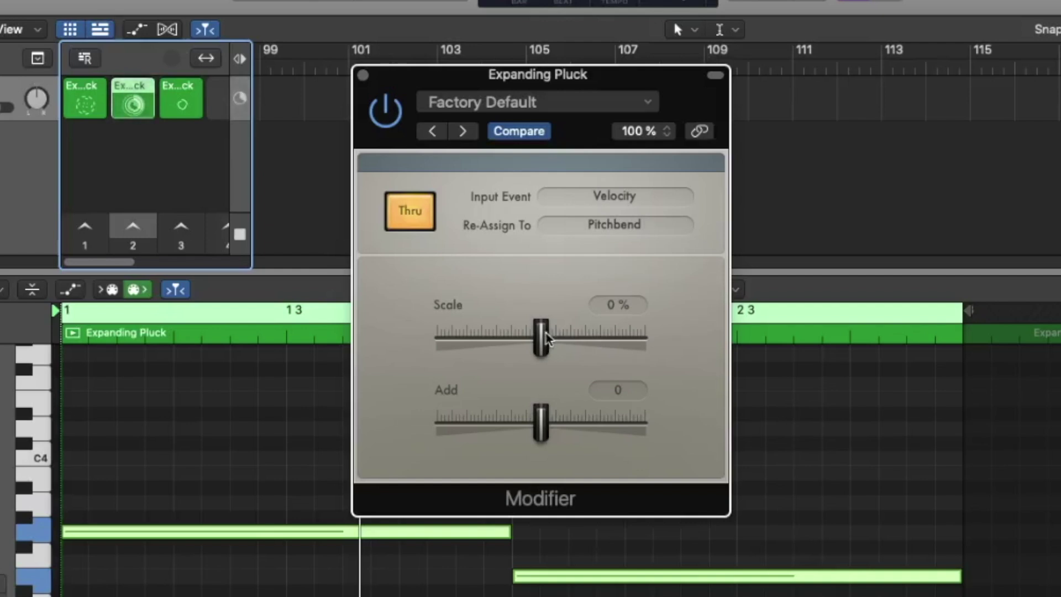
pyautogui.moveTo(560, 334)
pyautogui.mouseDown()
pyautogui.moveTo(595, 333)
pyautogui.moveTo(560, 342)
pyautogui.mouseUp()
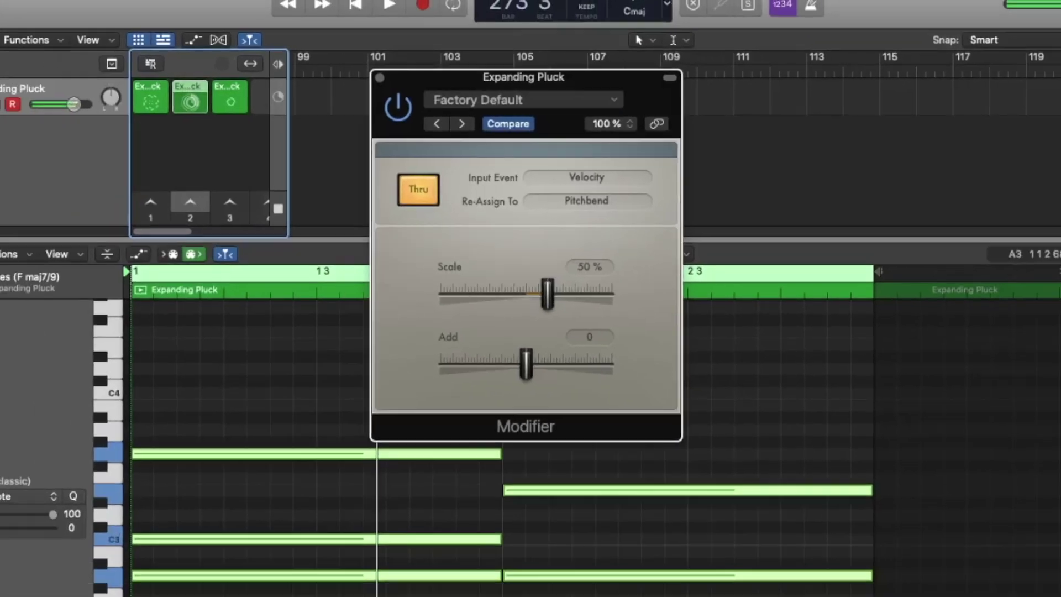
pyautogui.click(34, 312)
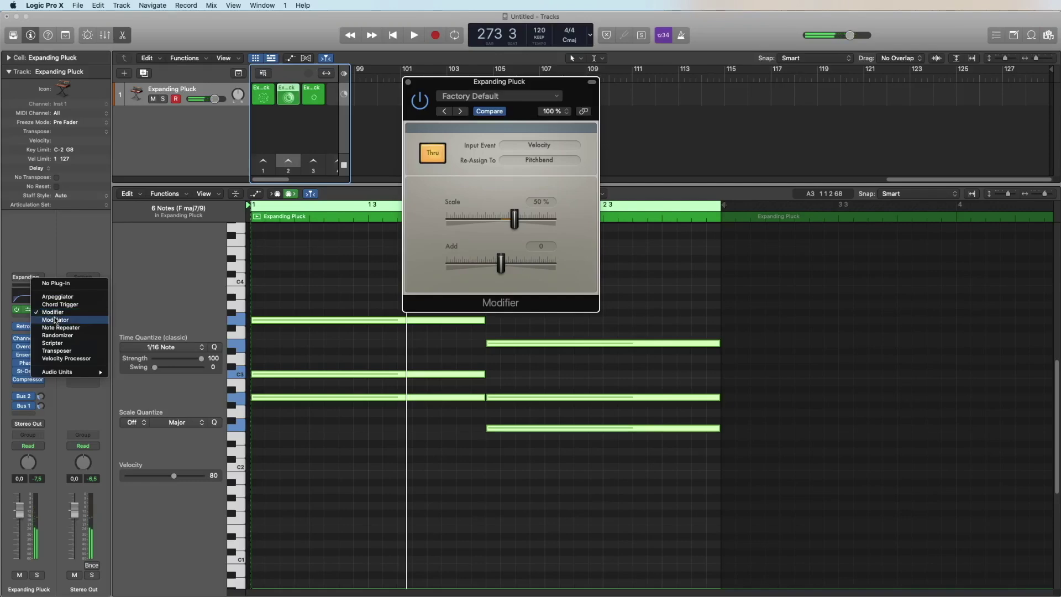
# Step: Load the Modulator in place of the Modifier and send its LFO to Pitchbend
pyautogui.click(55, 319)
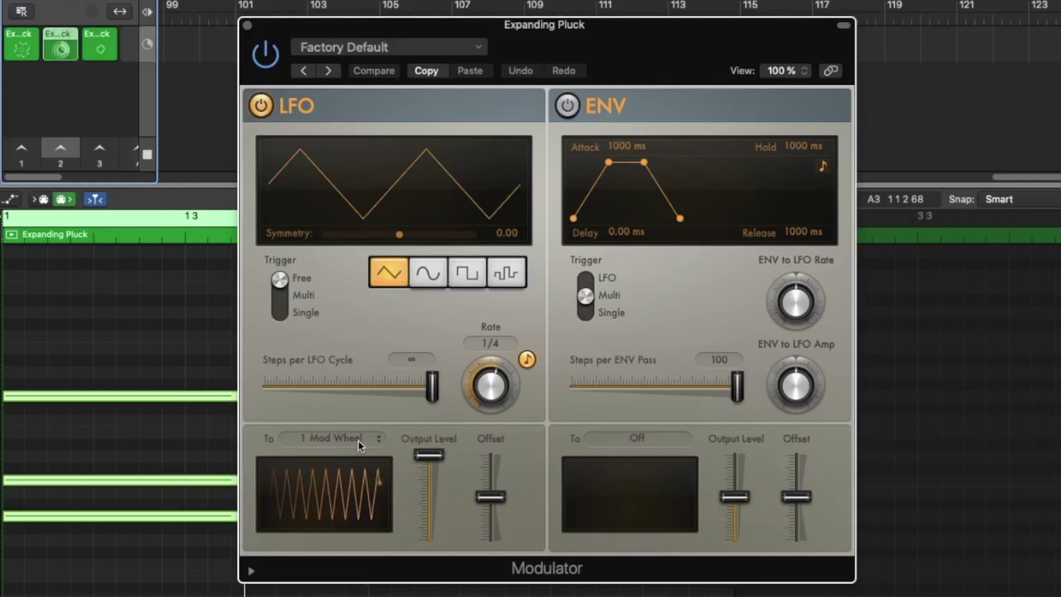
pyautogui.click(358, 440)
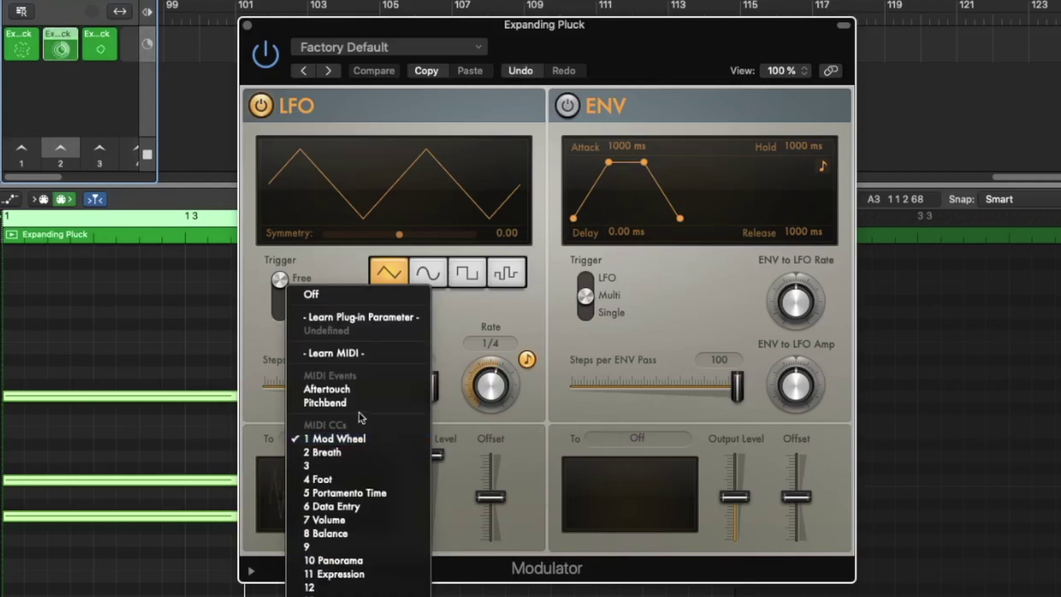
pyautogui.click(331, 403)
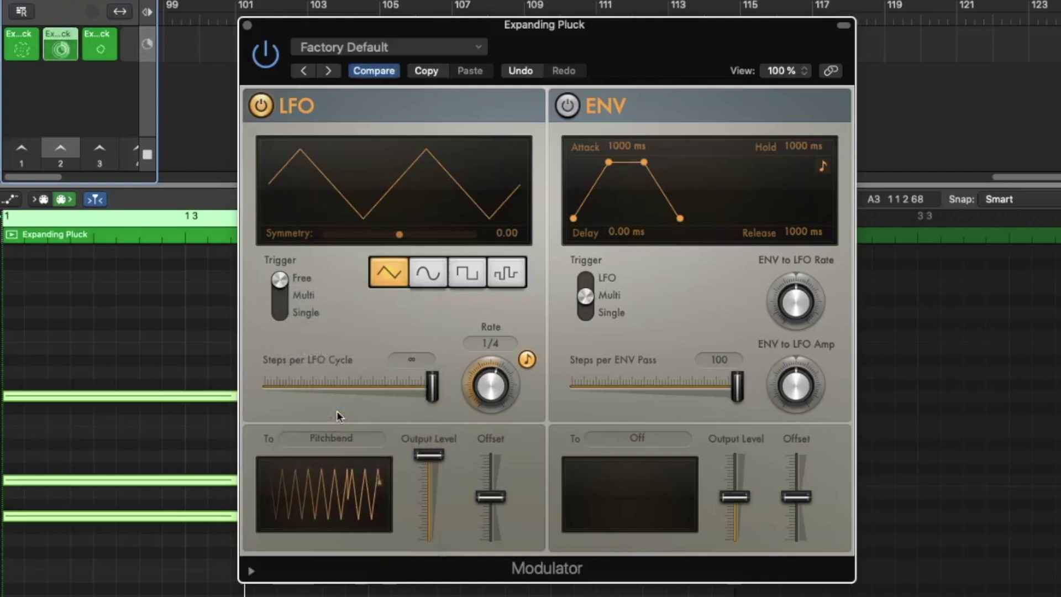
# Step: Set the LFO Rate to 1/2d and lower Output Level to about 18%
pyautogui.moveTo(493, 459)
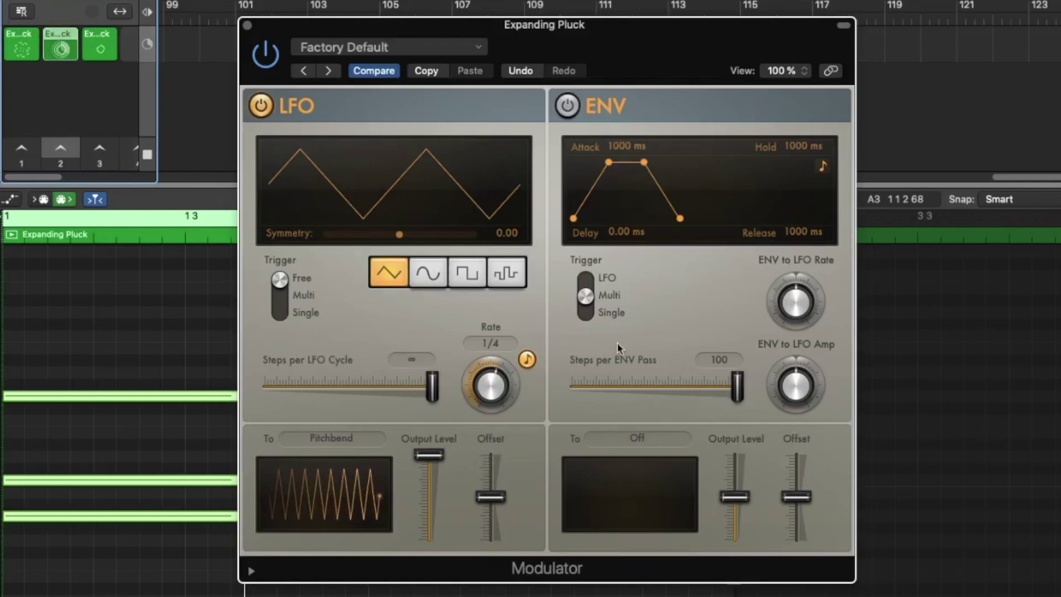
pyautogui.moveTo(438, 461)
pyautogui.moveTo(467, 471)
pyautogui.moveTo(491, 387); pyautogui.dragTo(488, 401)
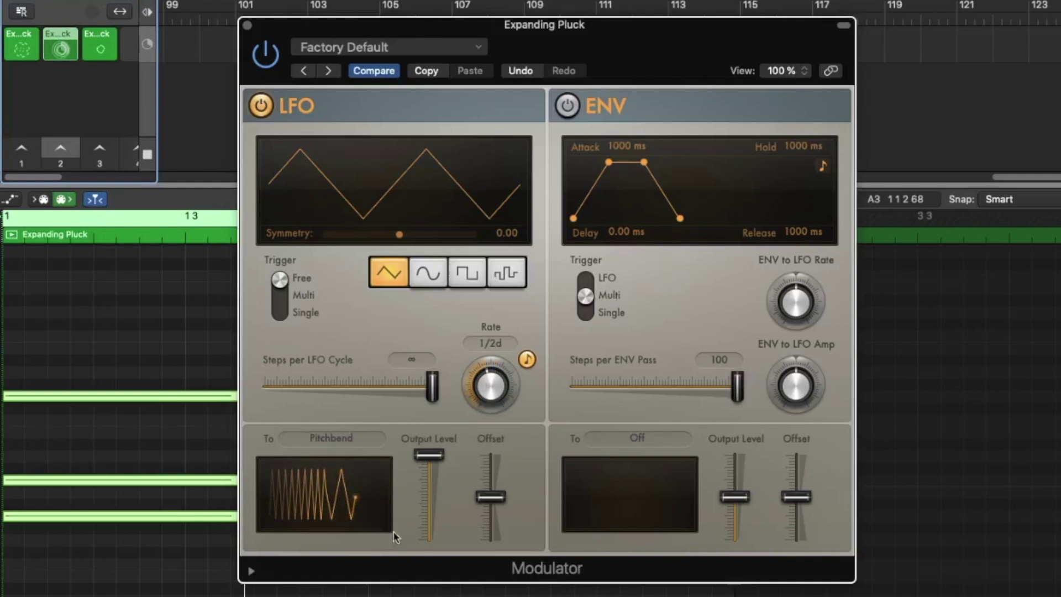
pyautogui.moveTo(439, 455); pyautogui.dragTo(453, 525)
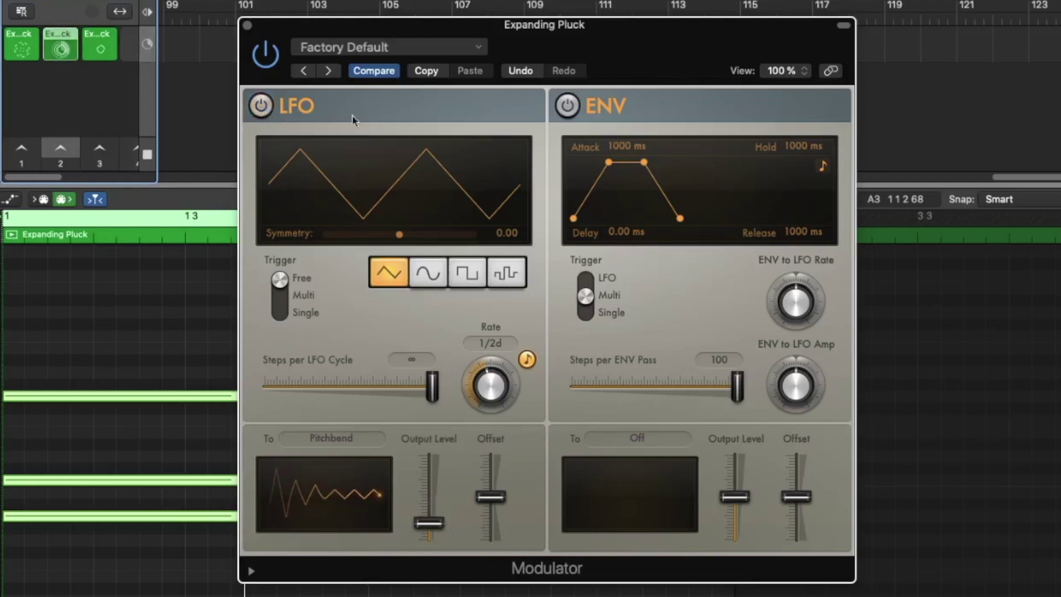
# Step: Power on the Modulator's envelope and route it to Pitchbend
pyautogui.click(567, 107)
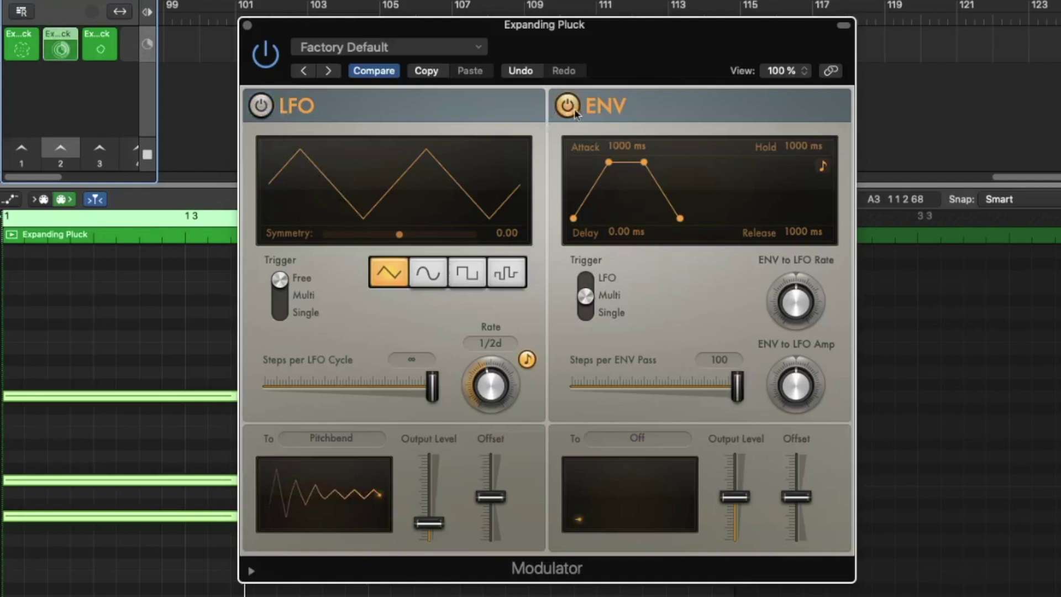
pyautogui.click(636, 440)
pyautogui.click(669, 451)
# Step: Shape the envelope to 140 ms attack, 300 ms hold and 14.0 ms release
pyautogui.moveTo(609, 163); pyautogui.dragTo(604, 217)
pyautogui.moveTo(602, 169); pyautogui.dragTo(605, 210)
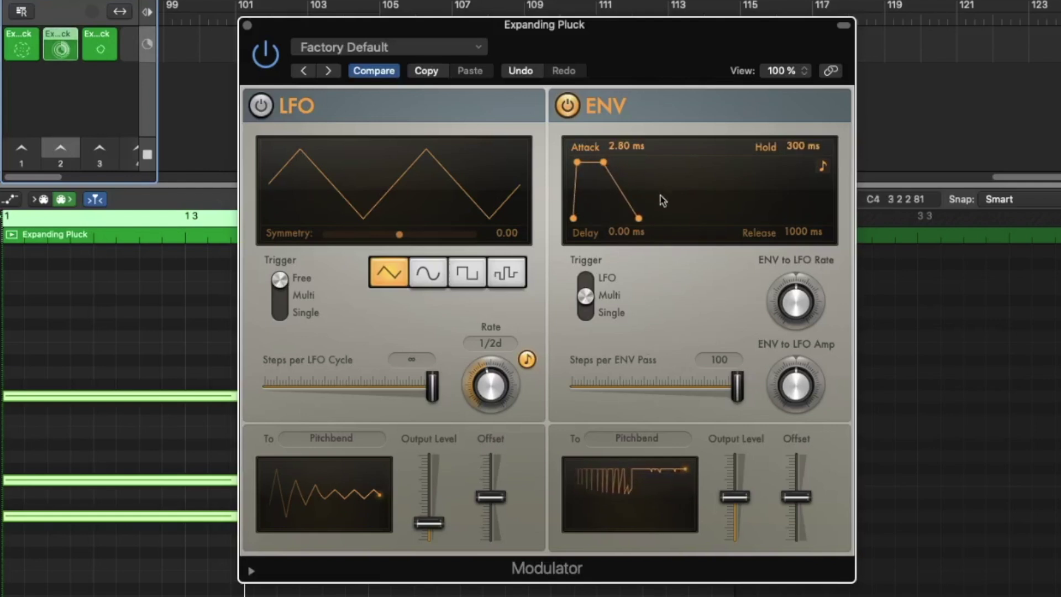
pyautogui.moveTo(639, 218); pyautogui.dragTo(614, 219)
pyautogui.moveTo(579, 163); pyautogui.dragTo(596, 162)
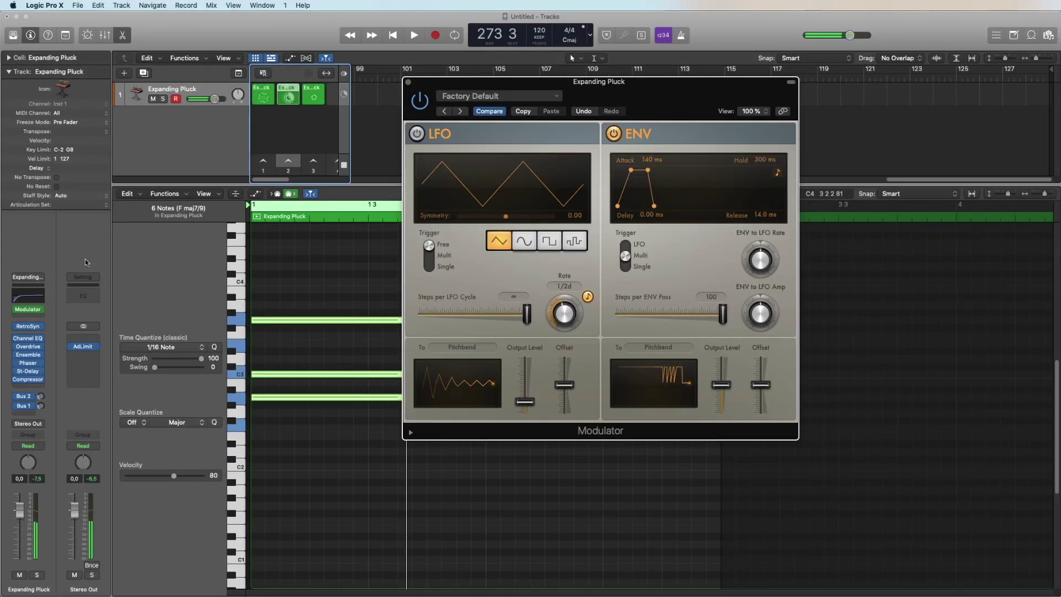
# Step: Load the Note Repeater in place of the Modulator and set Repeats to 4
pyautogui.click(28, 309)
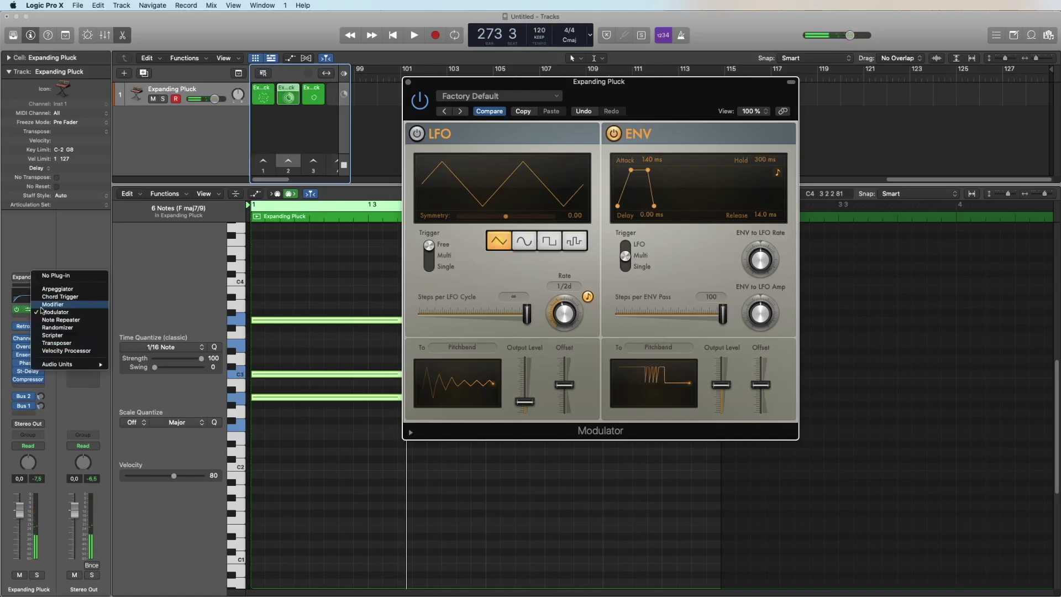
pyautogui.click(93, 326)
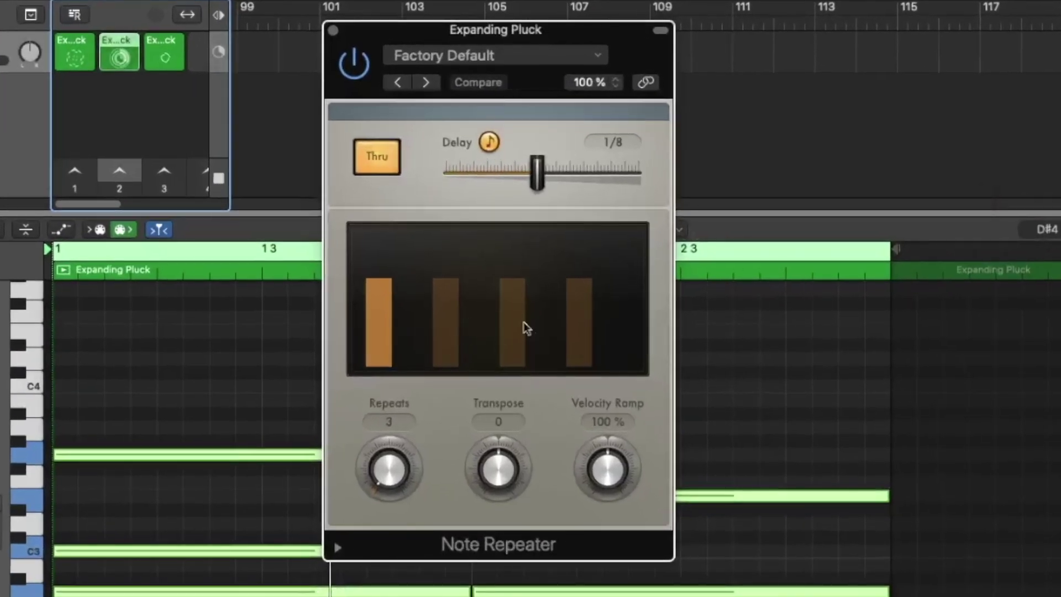
pyautogui.moveTo(443, 325); pyautogui.dragTo(443, 329)
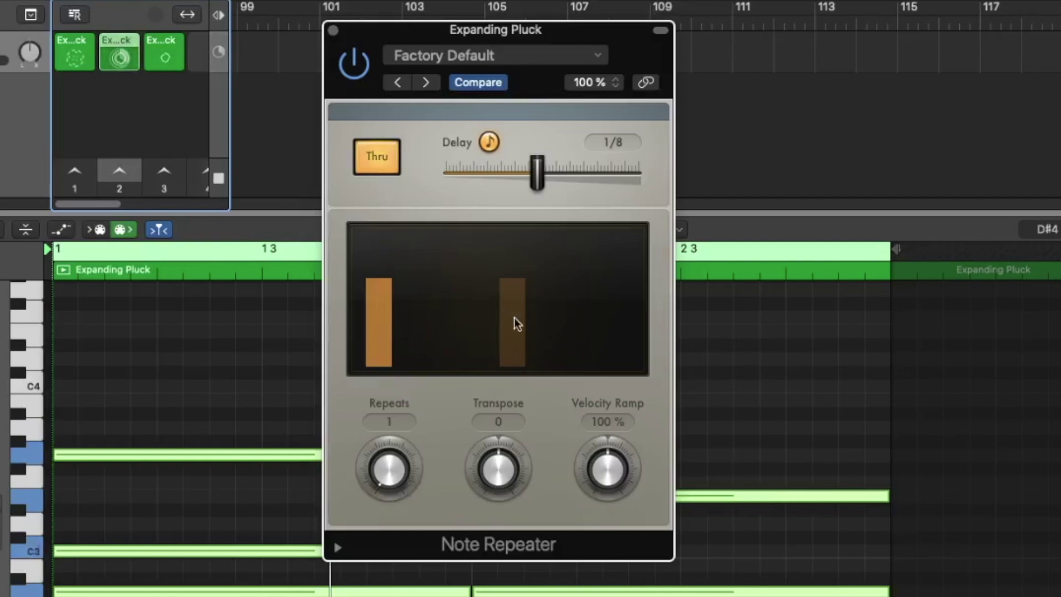
pyautogui.moveTo(497, 487); pyautogui.dragTo(495, 477)
pyautogui.moveTo(390, 476); pyautogui.dragTo(390, 466)
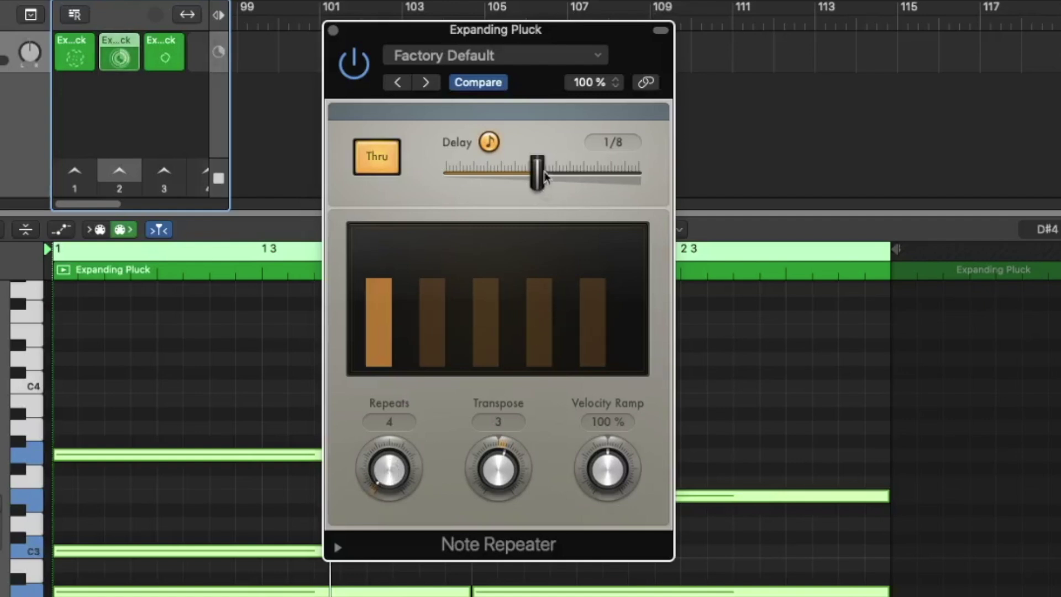
# Step: Set the repeat Delay to 1/32t, Velocity Ramp to 80% and Transpose to 12
pyautogui.moveTo(544, 176); pyautogui.dragTo(474, 178)
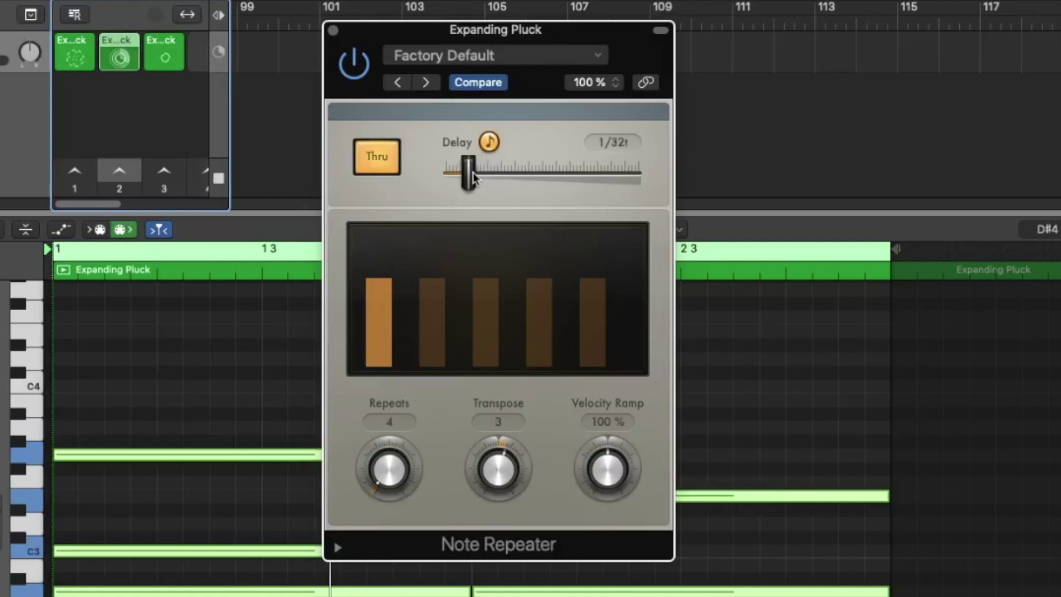
pyautogui.moveTo(616, 452); pyautogui.dragTo(596, 485)
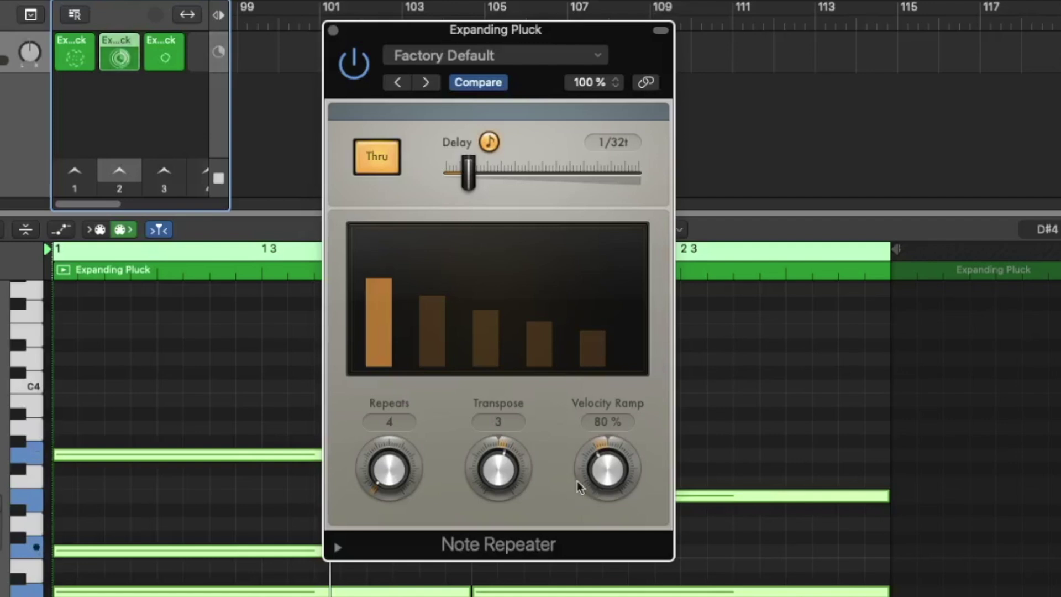
pyautogui.moveTo(504, 469); pyautogui.dragTo(500, 444)
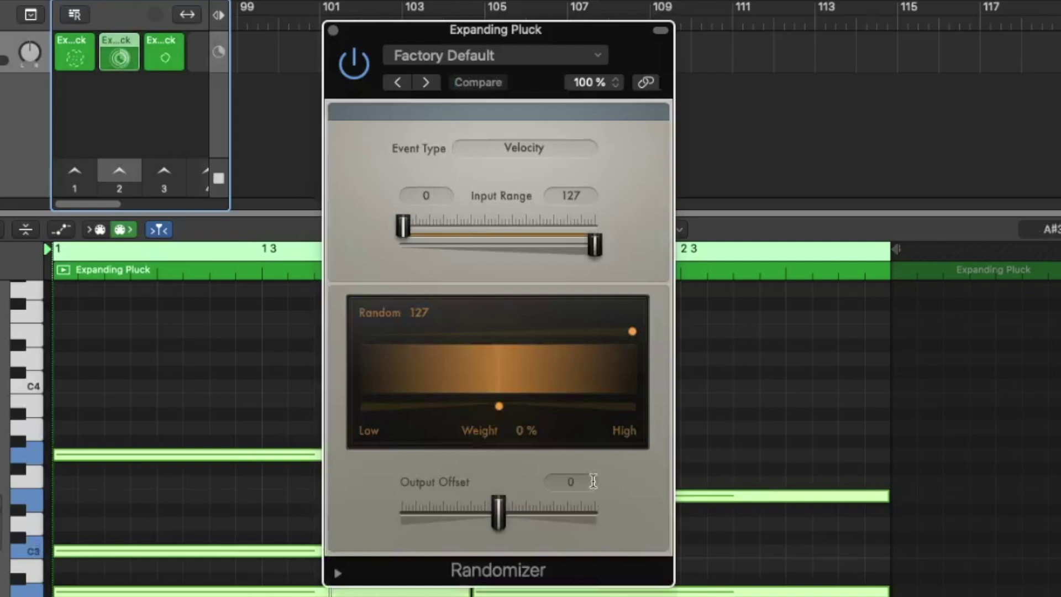
# Step: Try Randomizer Event Type Note Number, narrowing Random and setting Output Offset to -5
pyautogui.click(516, 152)
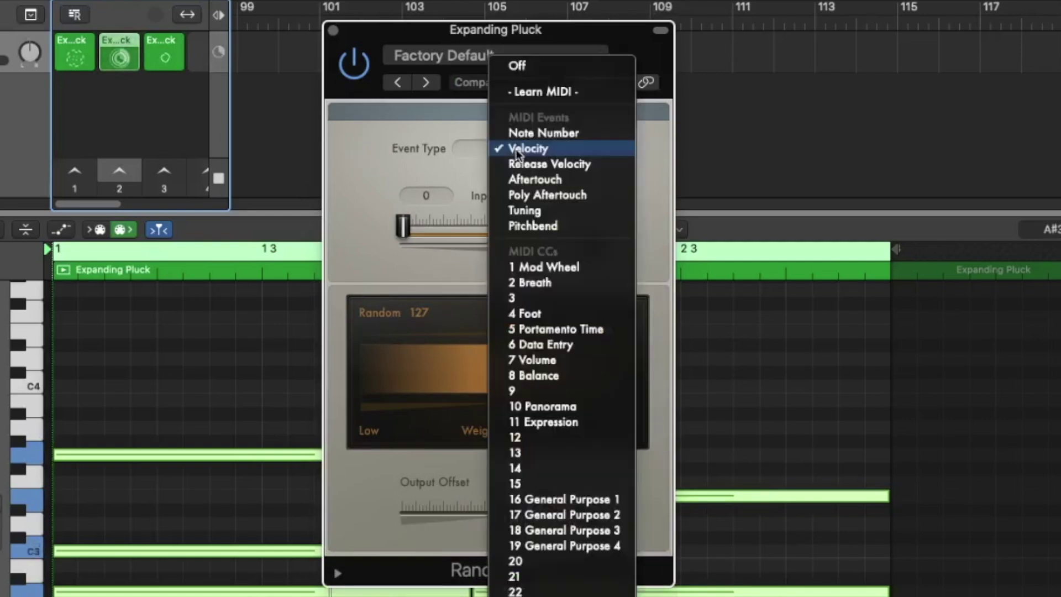
pyautogui.click(560, 133)
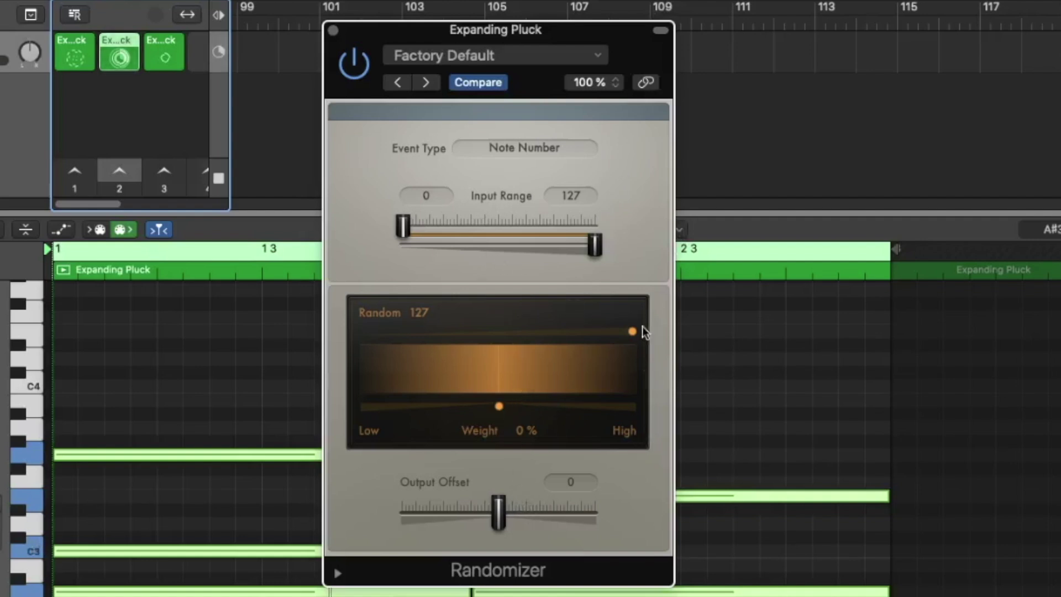
pyautogui.moveTo(633, 334); pyautogui.dragTo(414, 333)
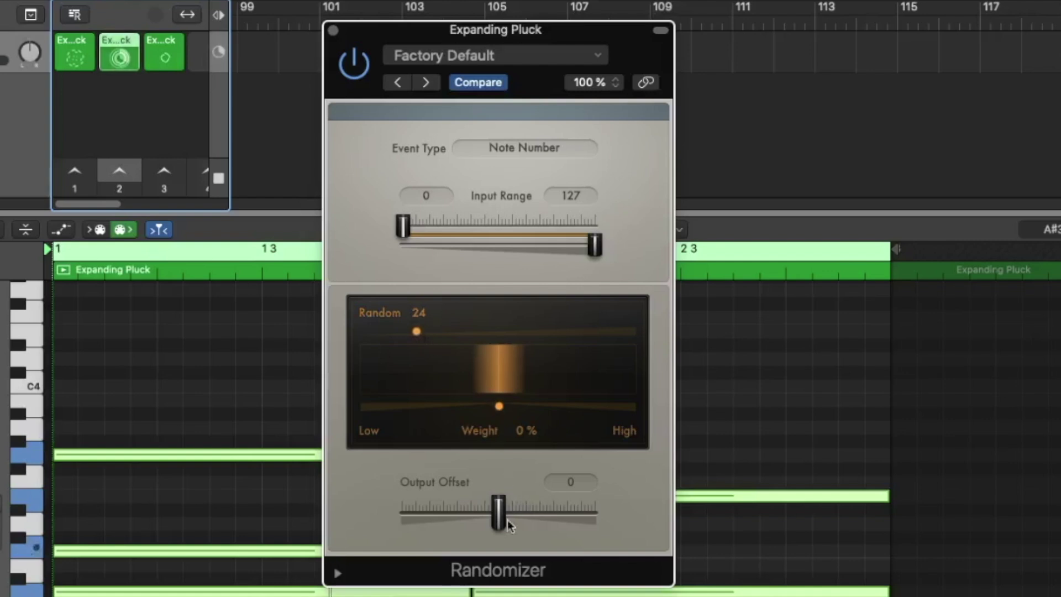
pyautogui.moveTo(498, 513)
pyautogui.mouseDown()
pyautogui.moveTo(526, 513)
pyautogui.moveTo(460, 520)
pyautogui.moveTo(494, 517)
pyautogui.mouseUp()
# Step: Switch Event Type back to Velocity and widen Random to 106
pyautogui.click(514, 147)
pyautogui.click(526, 164)
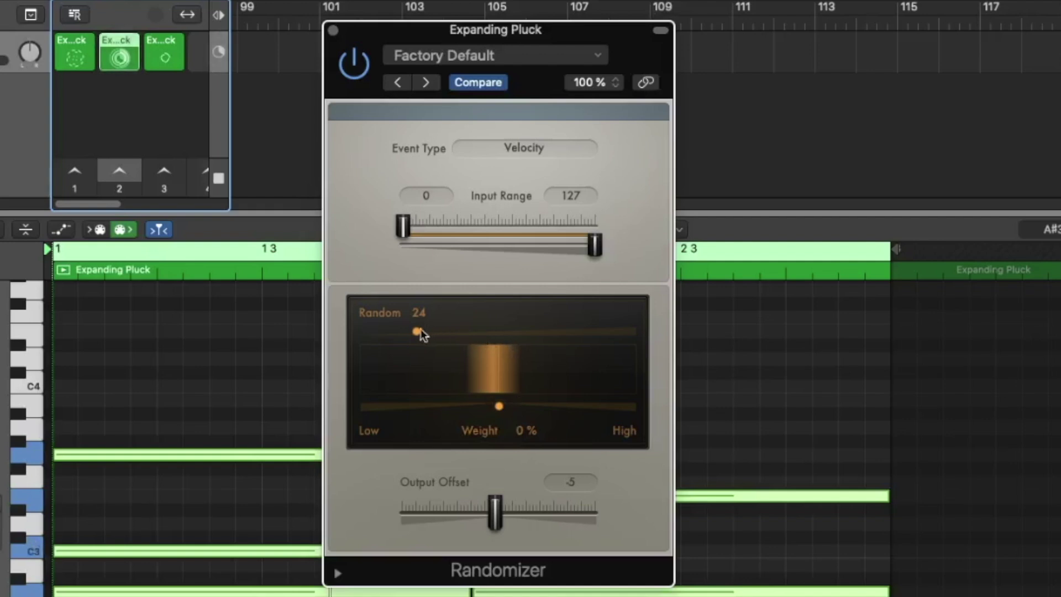
pyautogui.moveTo(420, 332); pyautogui.dragTo(588, 334)
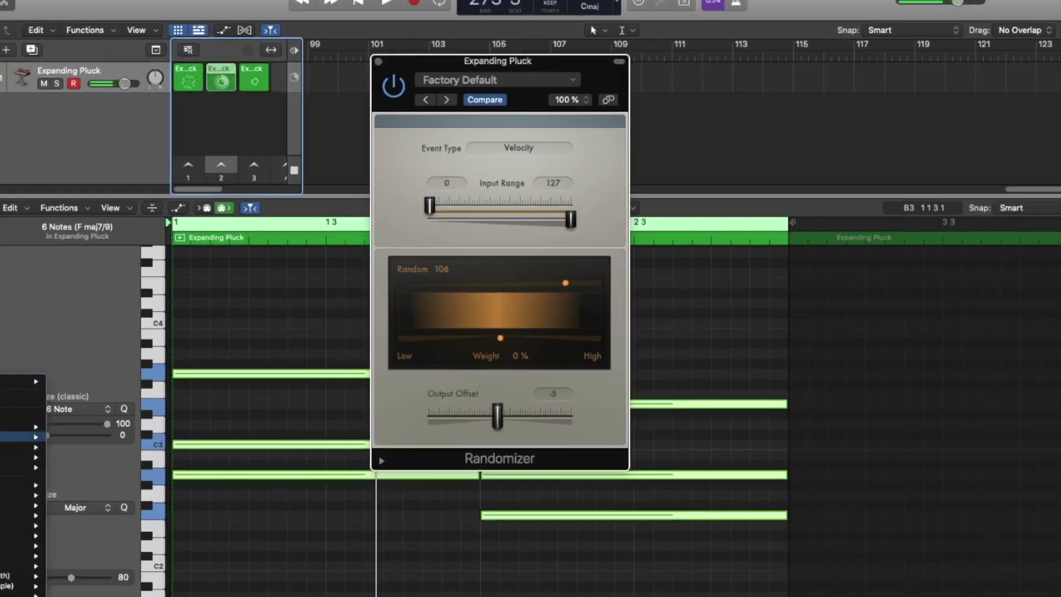
# Step: Swap the Randomizer for Scripter and move its Script Editor to the screen centre
pyautogui.click(28, 310)
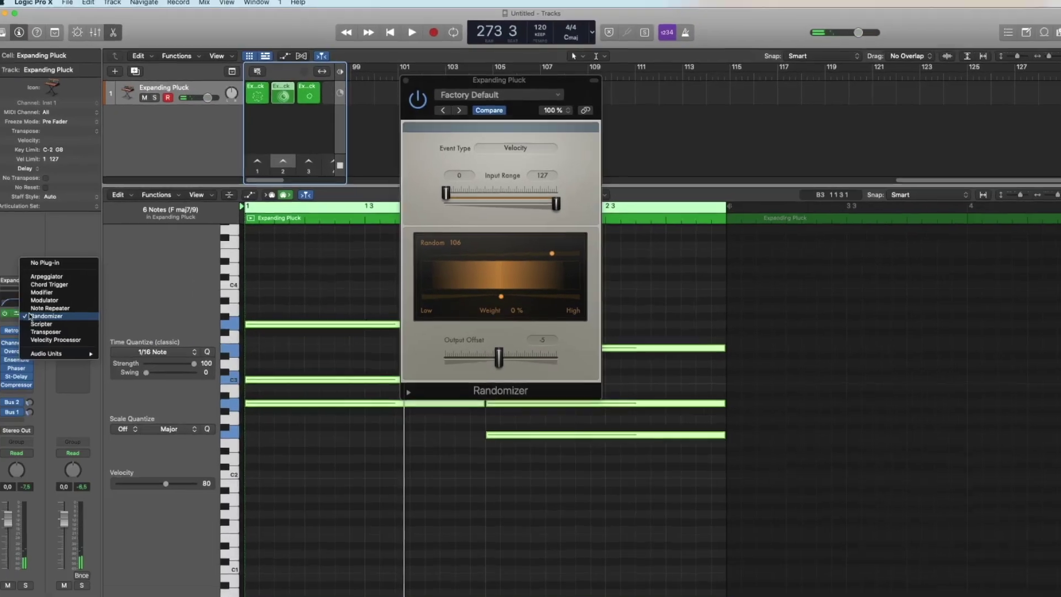
pyautogui.click(54, 320)
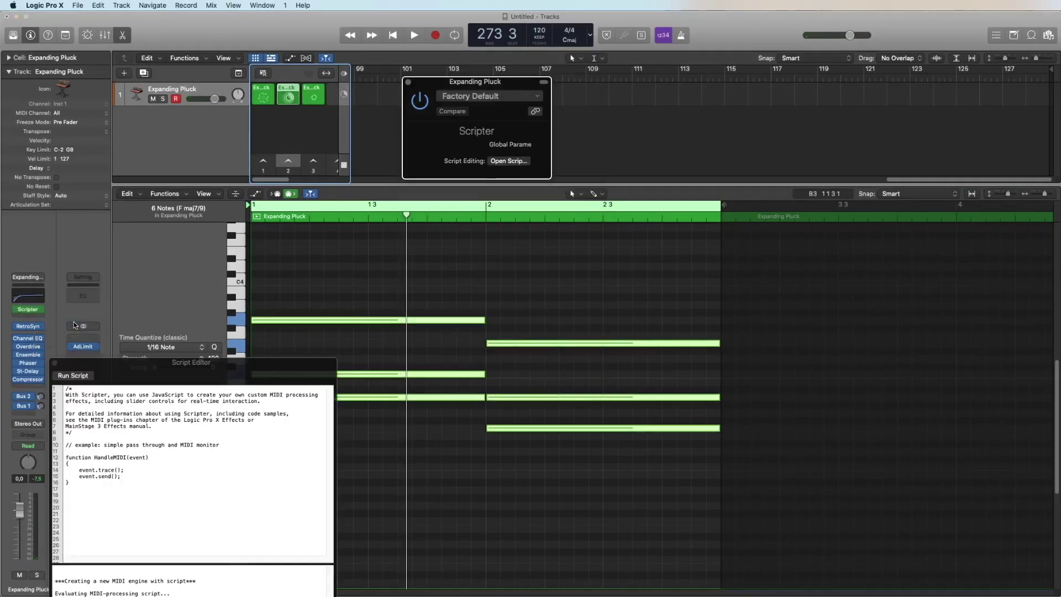
pyautogui.moveTo(193, 363); pyautogui.dragTo(462, 185)
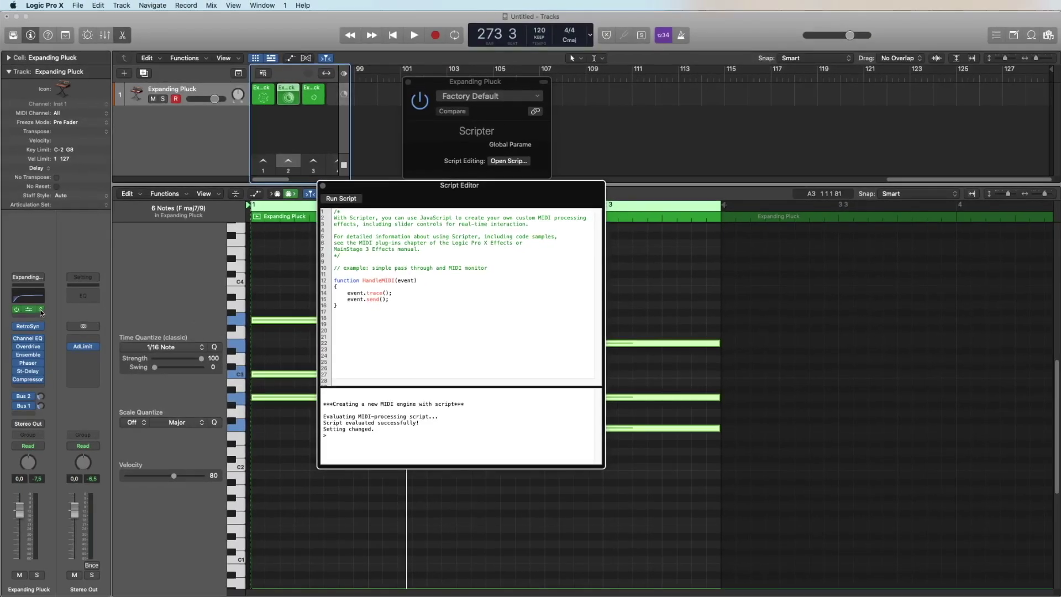
pyautogui.click(42, 312)
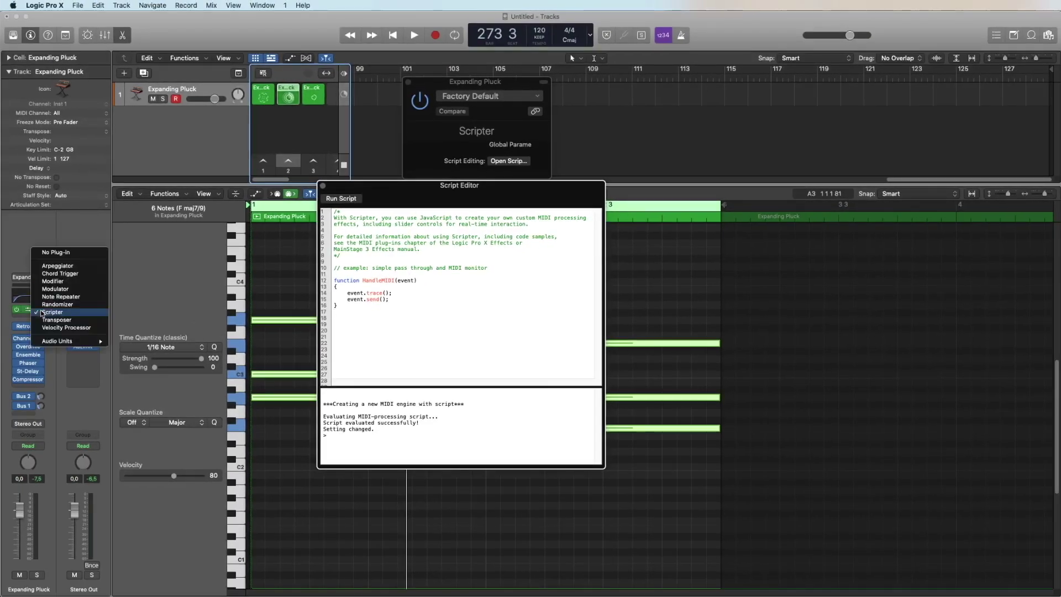
# Step: Load the Transposer, switch off C#, D#, F#, G# and A#, and set Root to D
pyautogui.click(69, 320)
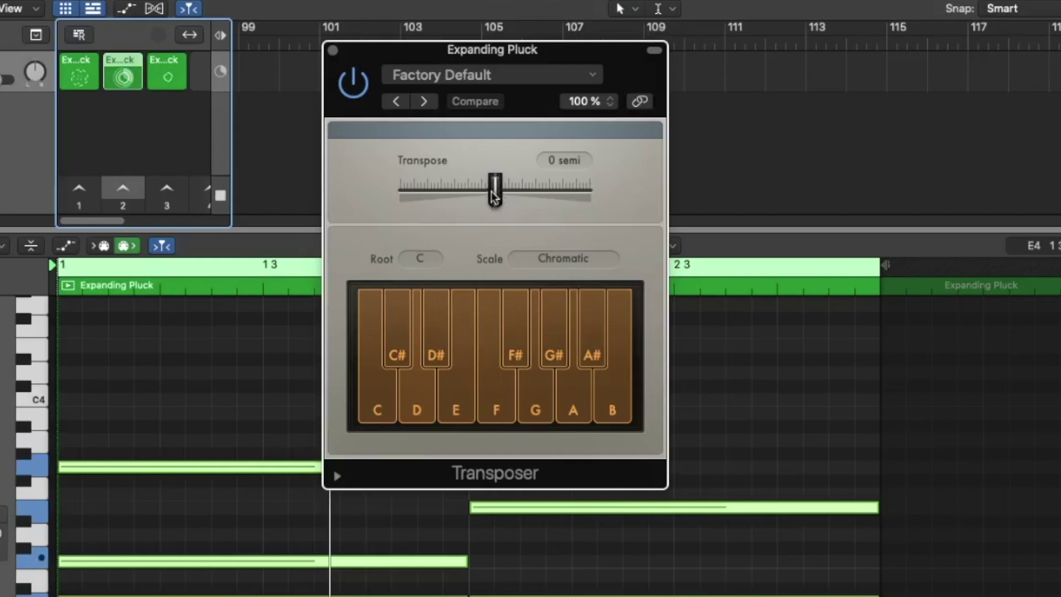
pyautogui.moveTo(494, 198)
pyautogui.mouseDown()
pyautogui.moveTo(571, 201)
pyautogui.moveTo(415, 196)
pyautogui.moveTo(499, 205)
pyautogui.mouseUp()
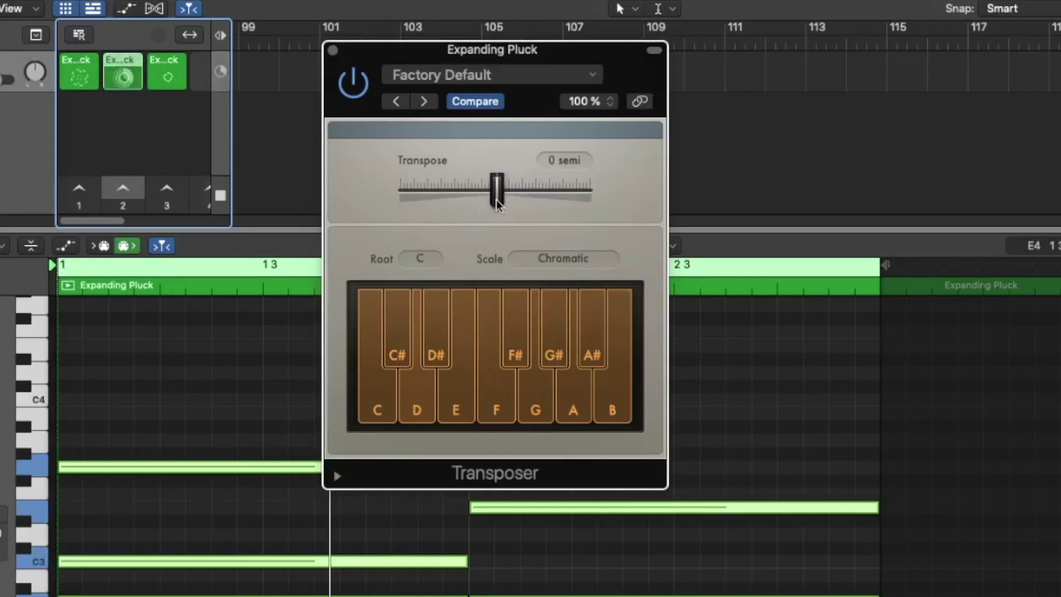
pyautogui.click(409, 352)
pyautogui.click(437, 355)
pyautogui.click(527, 359)
pyautogui.click(553, 357)
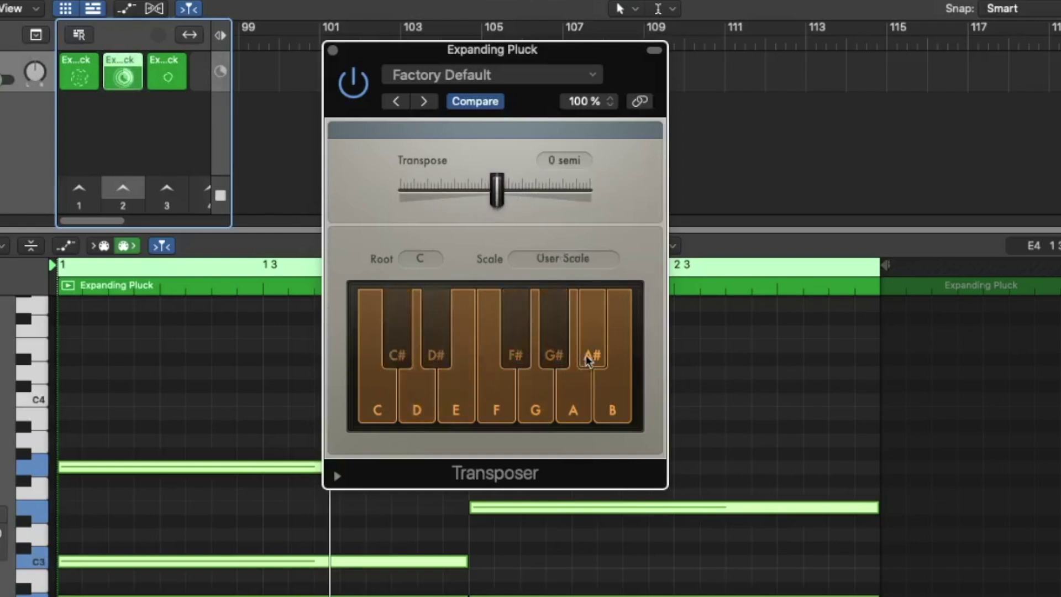
pyautogui.click(591, 353)
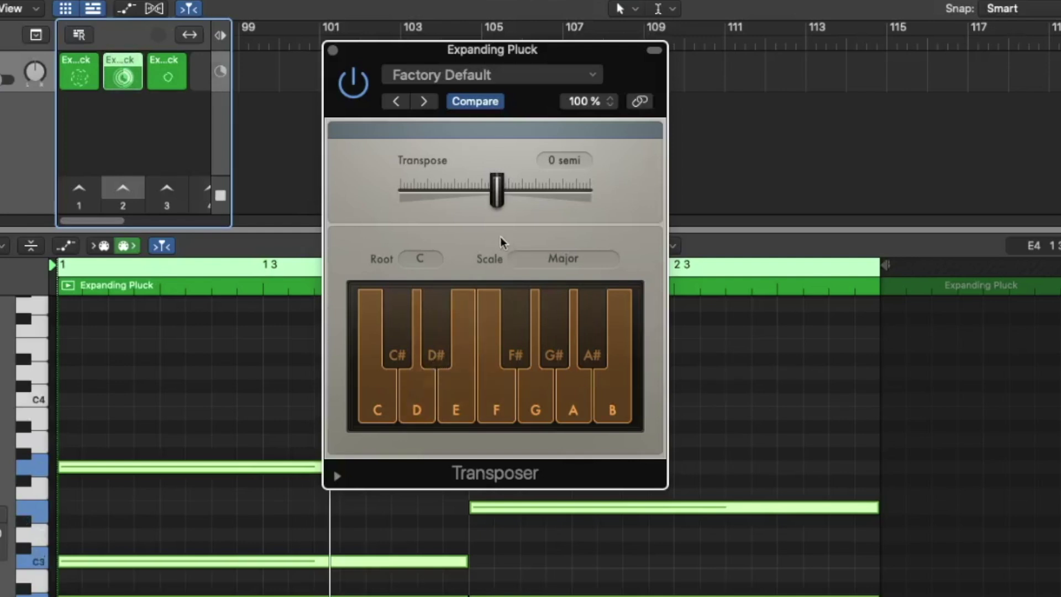
pyautogui.click(430, 260)
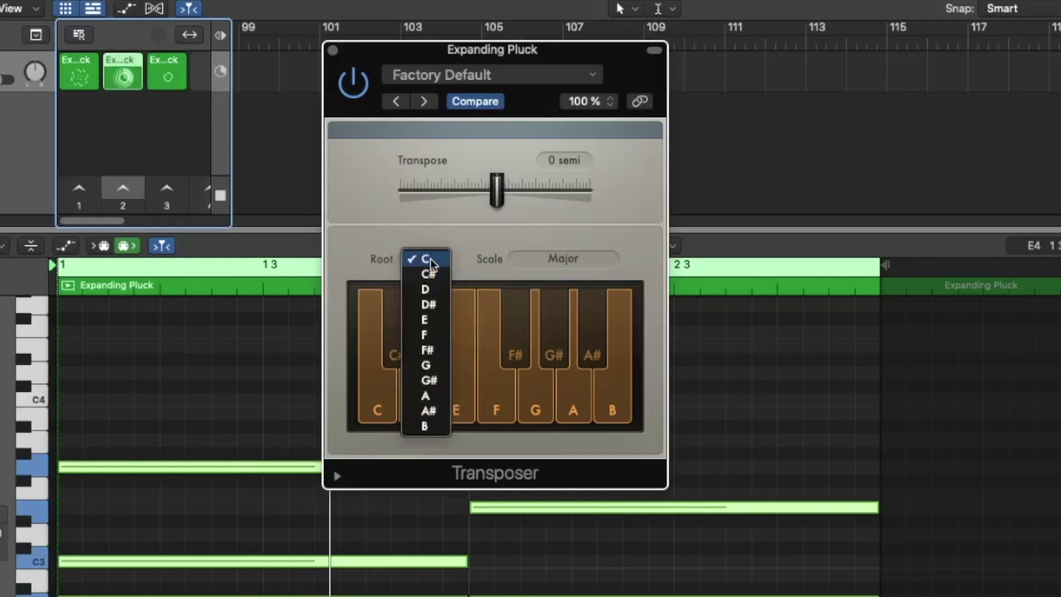
pyautogui.click(436, 291)
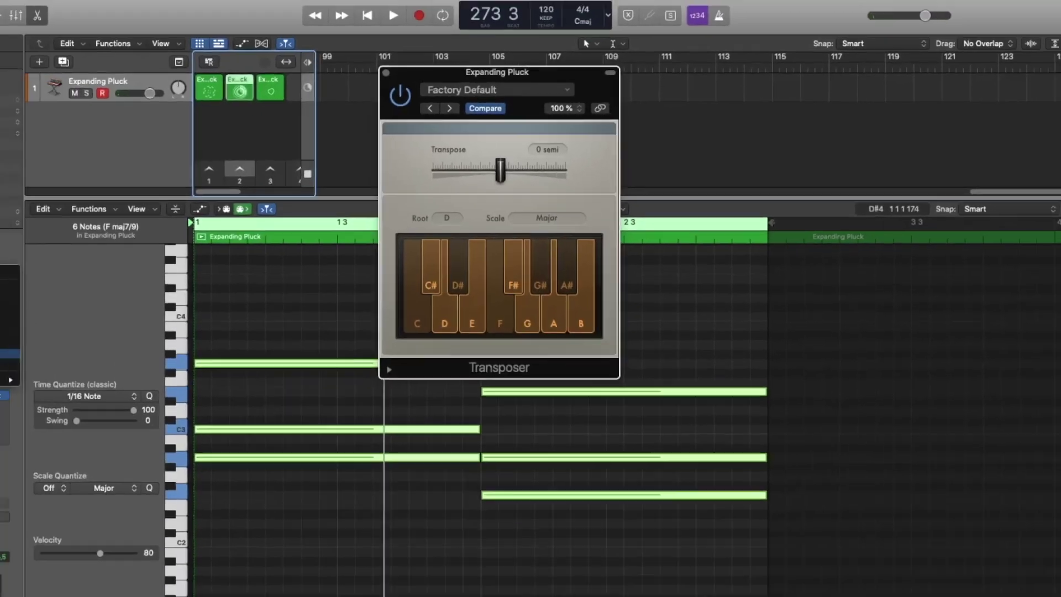
# Step: Load the Velocity Processor, raising Threshold to 64 and increasing the Ratio
pyautogui.click(33, 313)
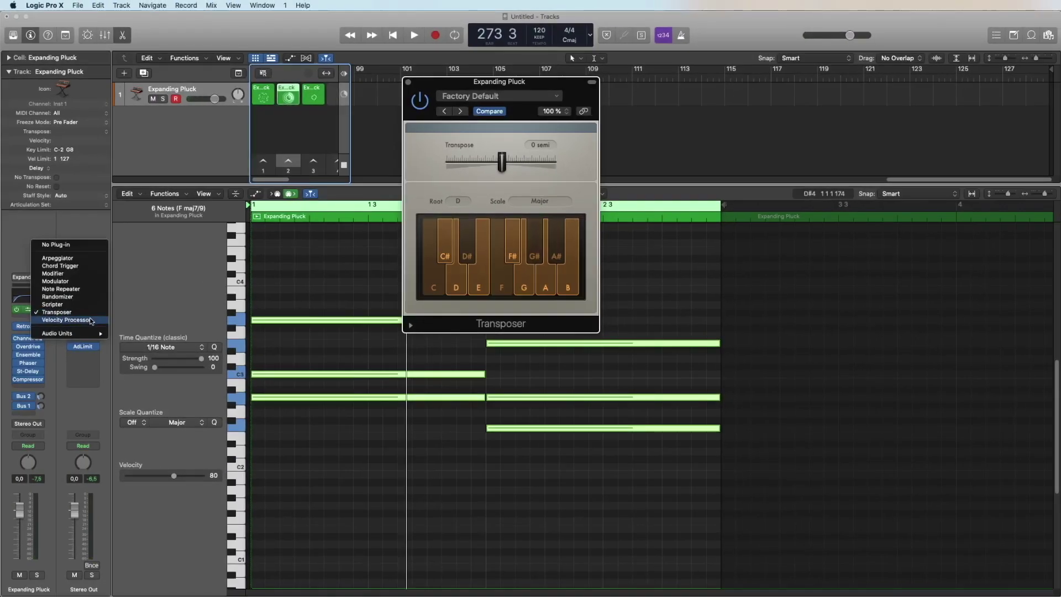
pyautogui.click(85, 321)
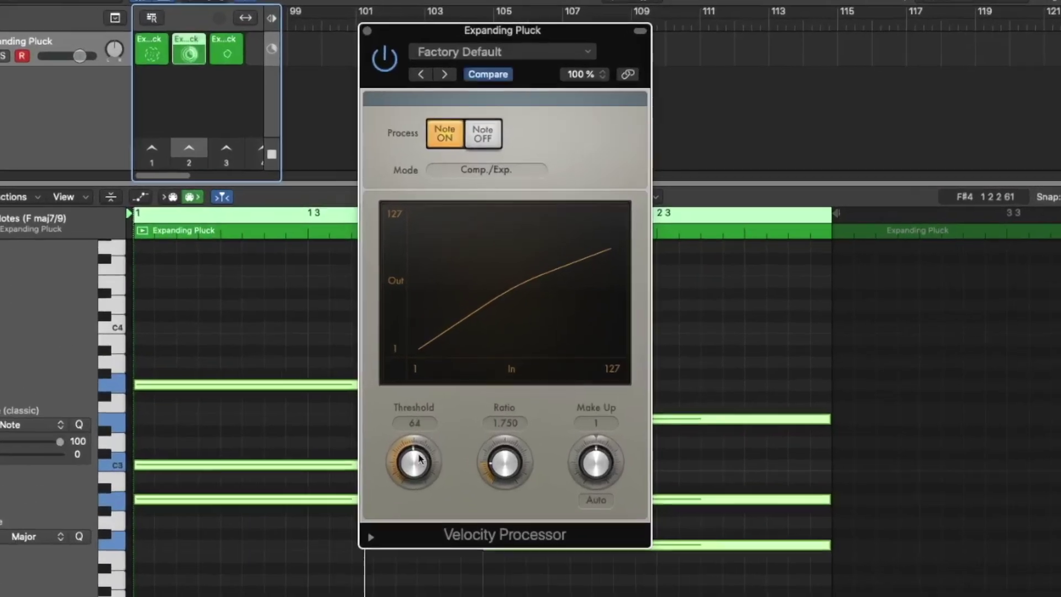
pyautogui.moveTo(442, 374); pyautogui.dragTo(443, 371)
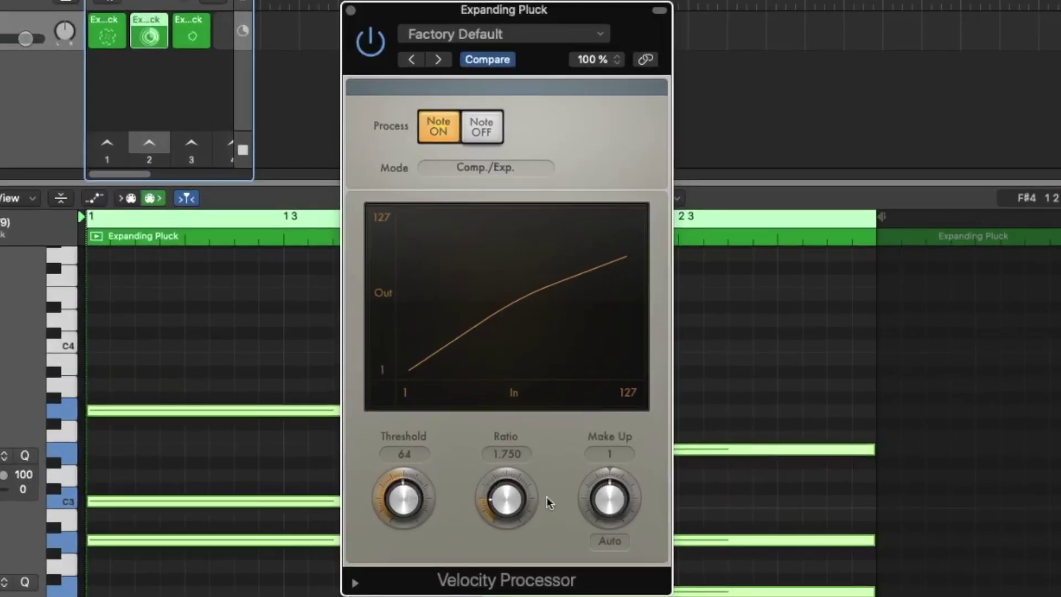
pyautogui.moveTo(503, 504); pyautogui.dragTo(505, 467)
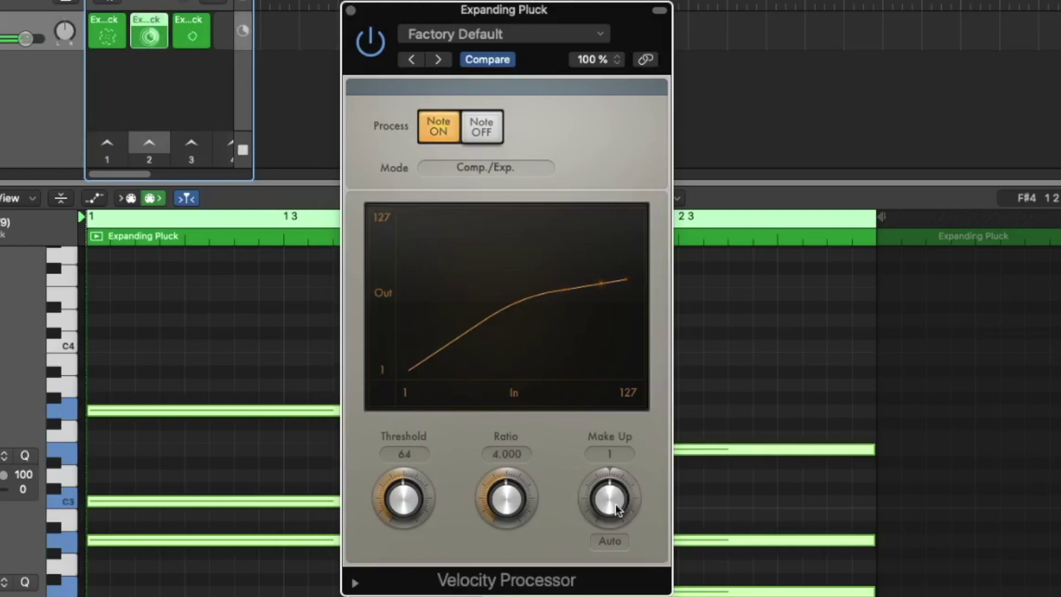
# Step: Set Make Up to -7, then load the Make Louder preset scaling velocities to 150%
pyautogui.moveTo(618, 509); pyautogui.dragTo(619, 480)
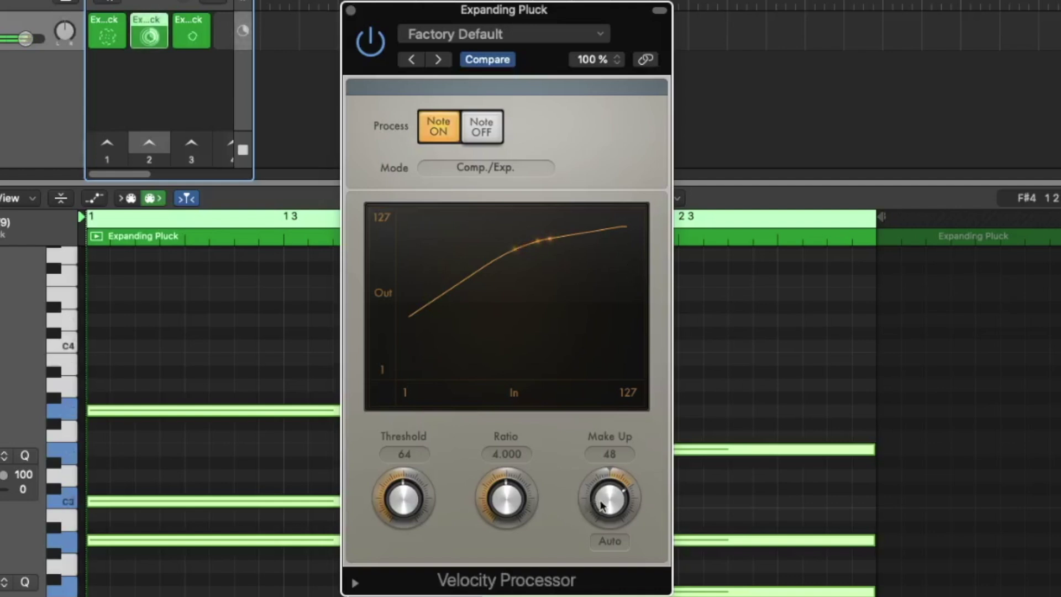
pyautogui.moveTo(598, 507); pyautogui.dragTo(601, 525)
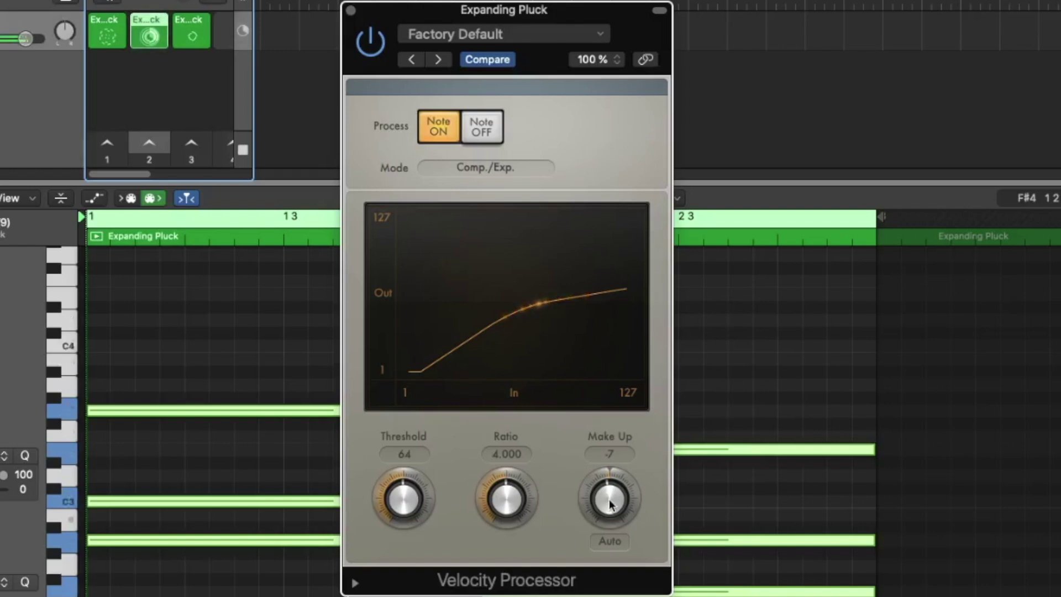
pyautogui.click(525, 35)
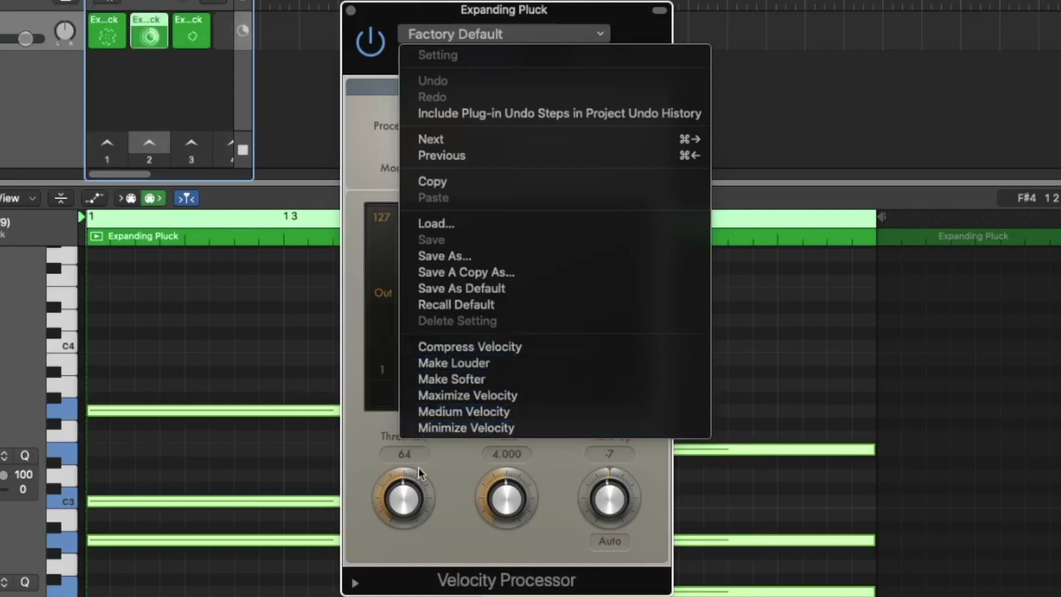
pyautogui.click(491, 364)
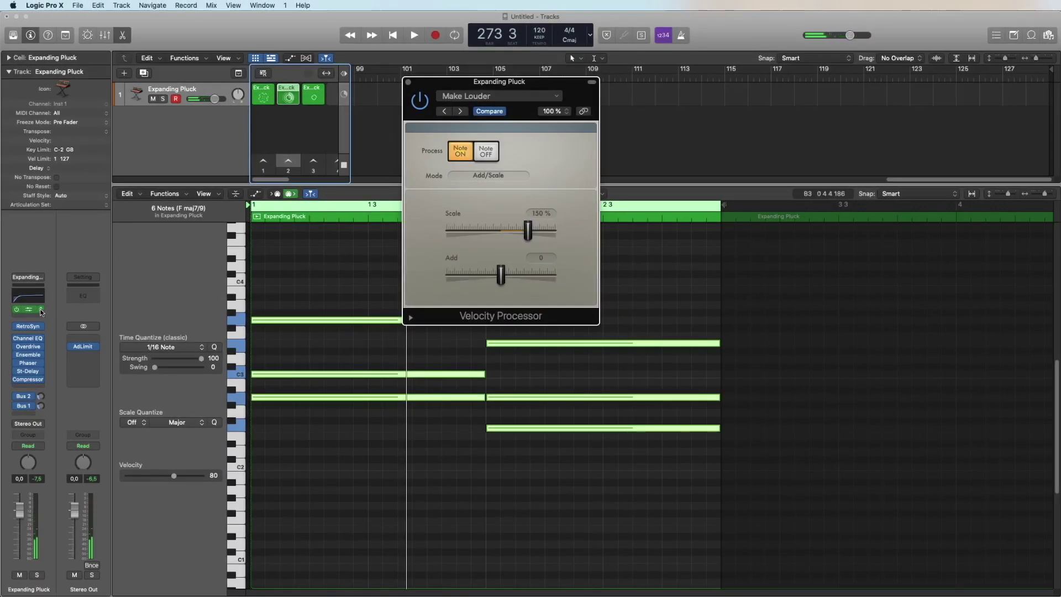
# Step: Remove the Velocity Processor and start the third live loop playing
pyautogui.click(41, 311)
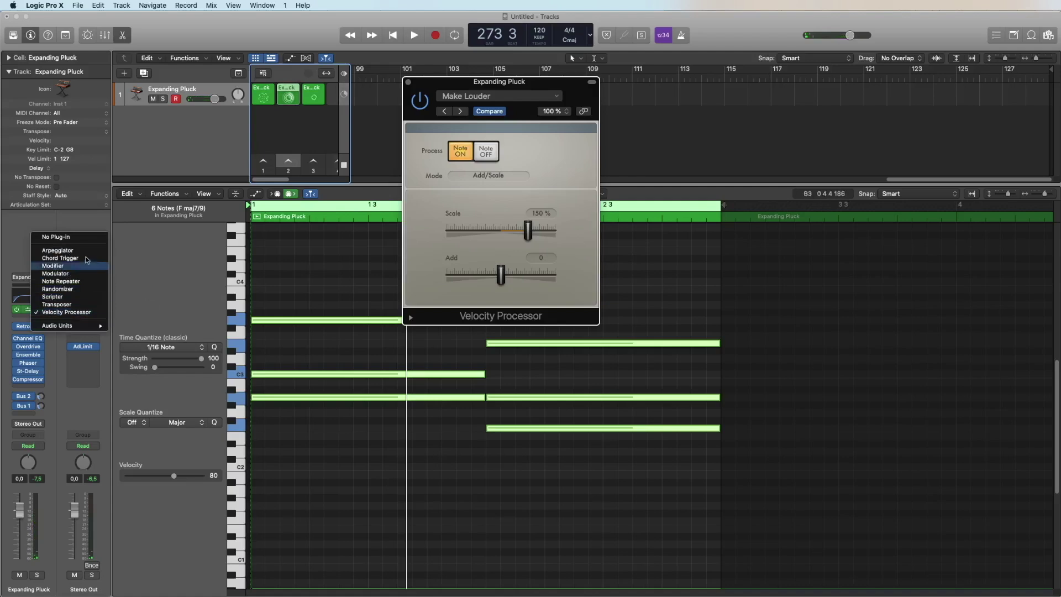
pyautogui.click(108, 236)
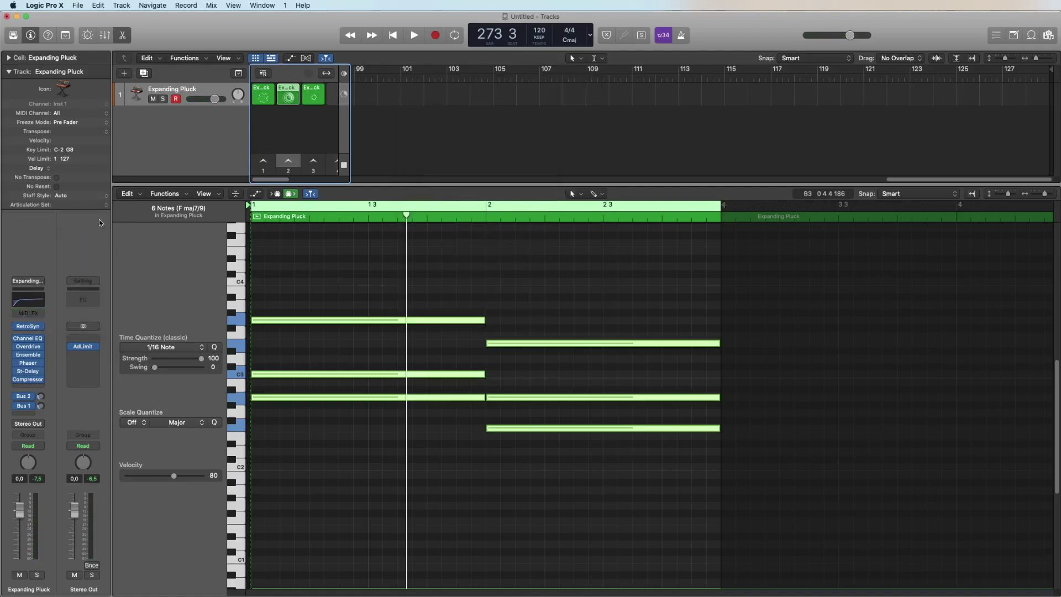
pyautogui.click(315, 99)
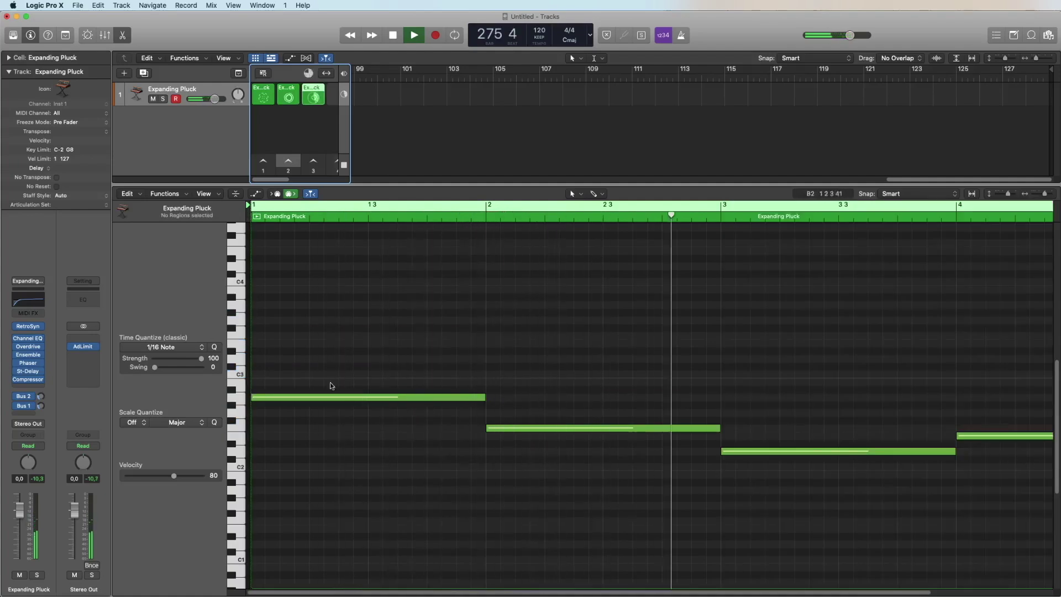
# Step: Add a Chord Trigger at Factory Default and move its window up and left
pyautogui.click(31, 314)
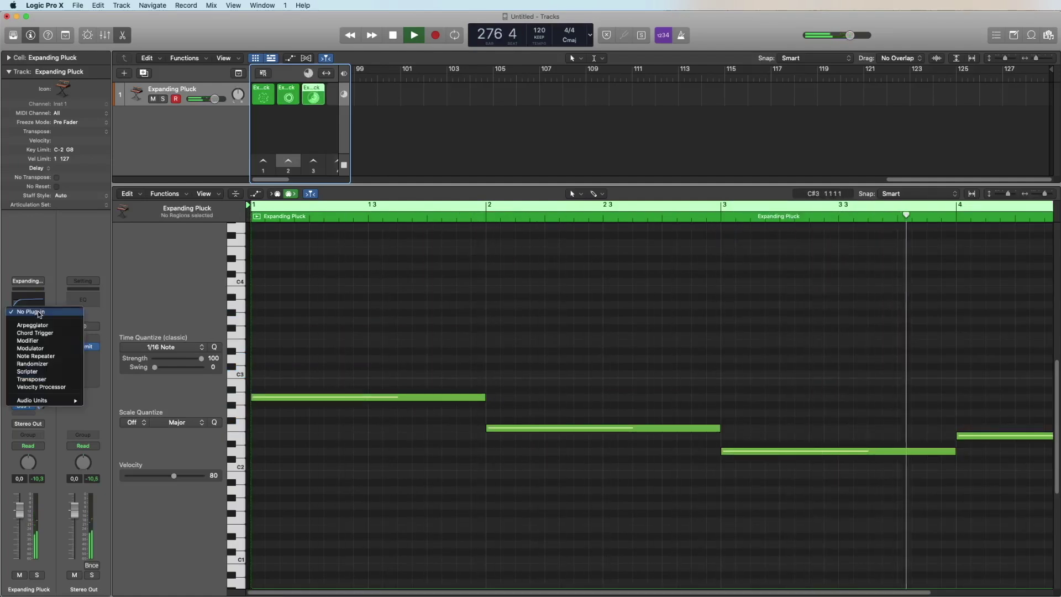
pyautogui.click(35, 332)
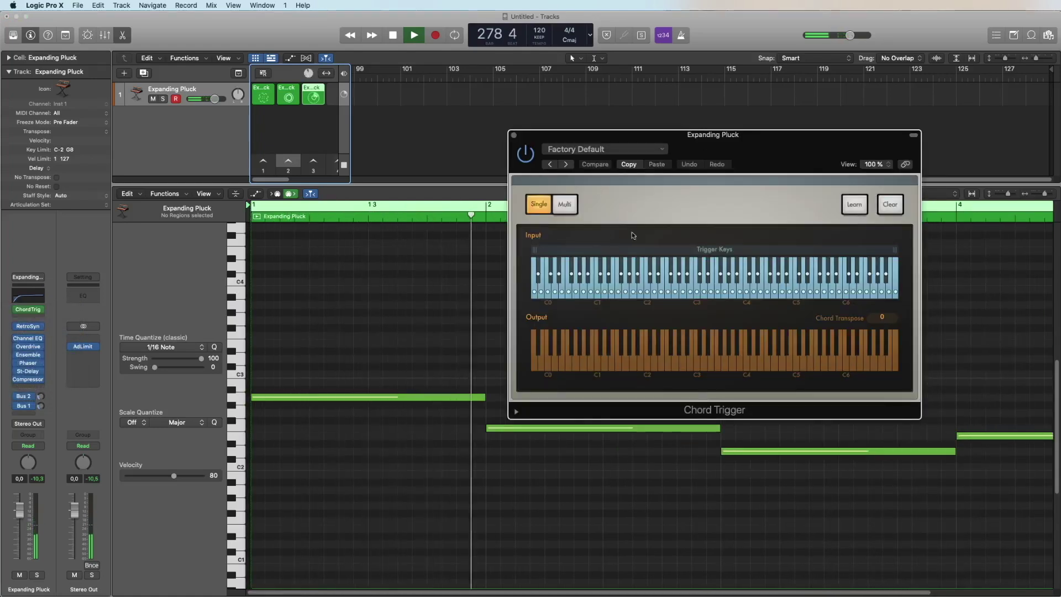
pyautogui.moveTo(752, 151); pyautogui.dragTo(703, 98)
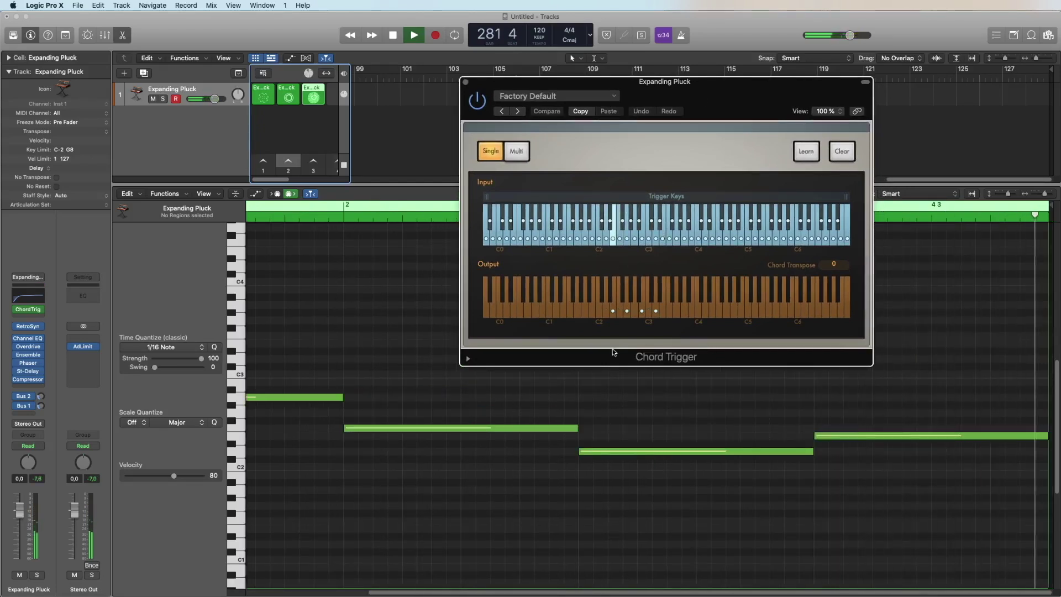
pyautogui.click(34, 310)
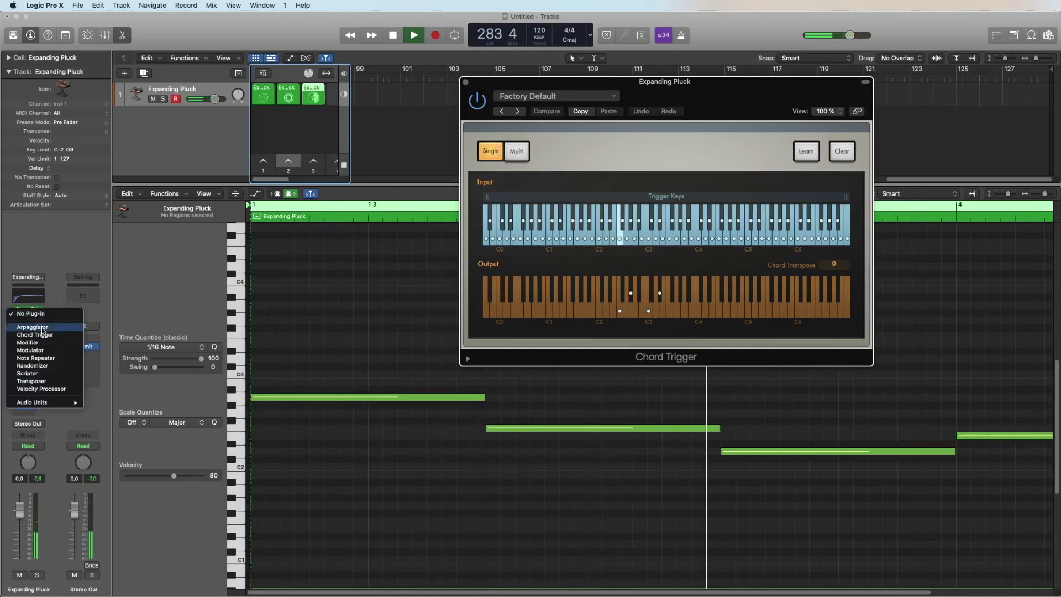
# Step: Add an Arpeggiator with a 3-octave range, added variation and Up/Down note order
pyautogui.click(32, 327)
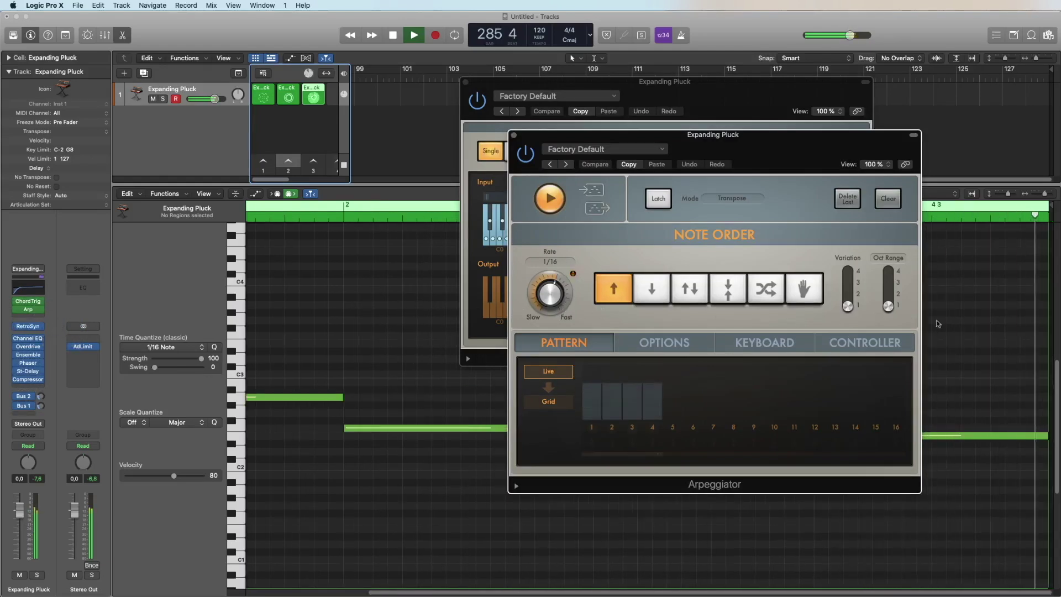
pyautogui.moveTo(887, 308); pyautogui.dragTo(849, 294)
pyautogui.click(686, 290)
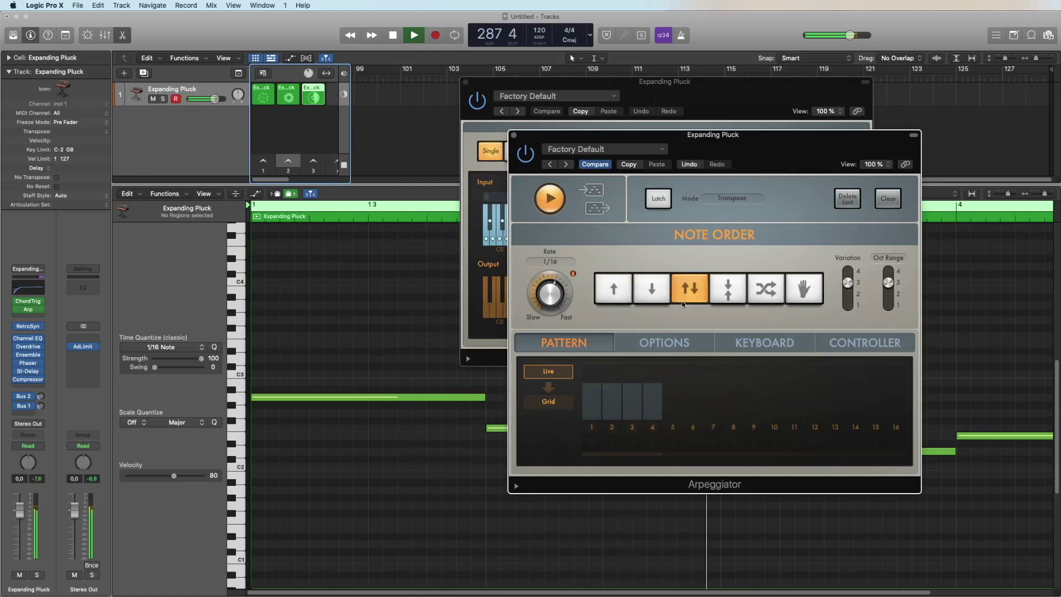
# Step: Switch the Arpeggiator to Grid and draw an 8-step pattern of varied step velocities
pyautogui.click(610, 417)
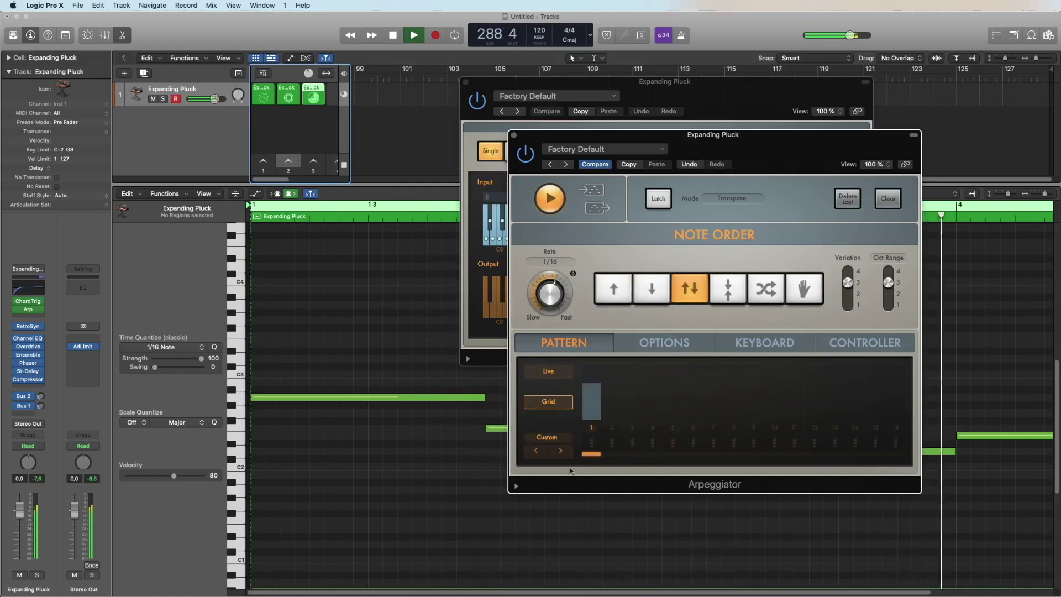
pyautogui.click(652, 399)
pyautogui.click(612, 417)
pyautogui.click(632, 412)
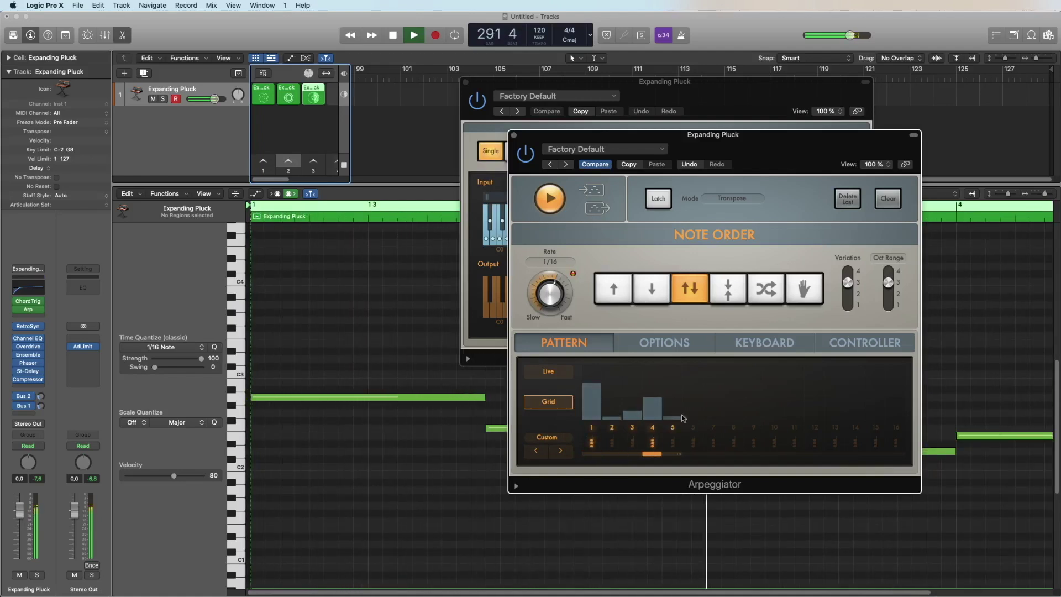
pyautogui.click(713, 401)
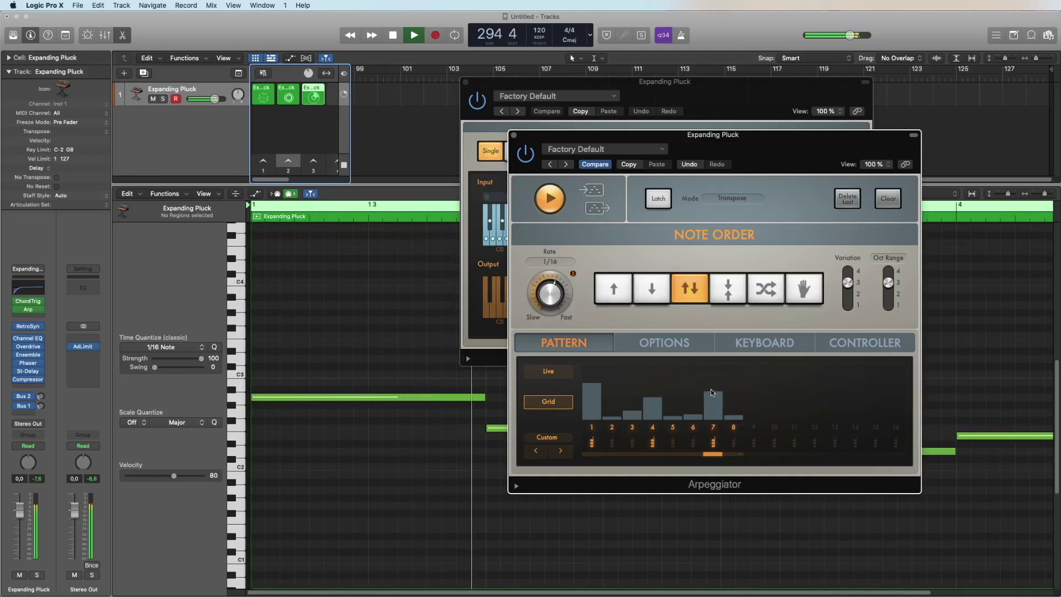
pyautogui.moveTo(713, 401); pyautogui.dragTo(713, 391)
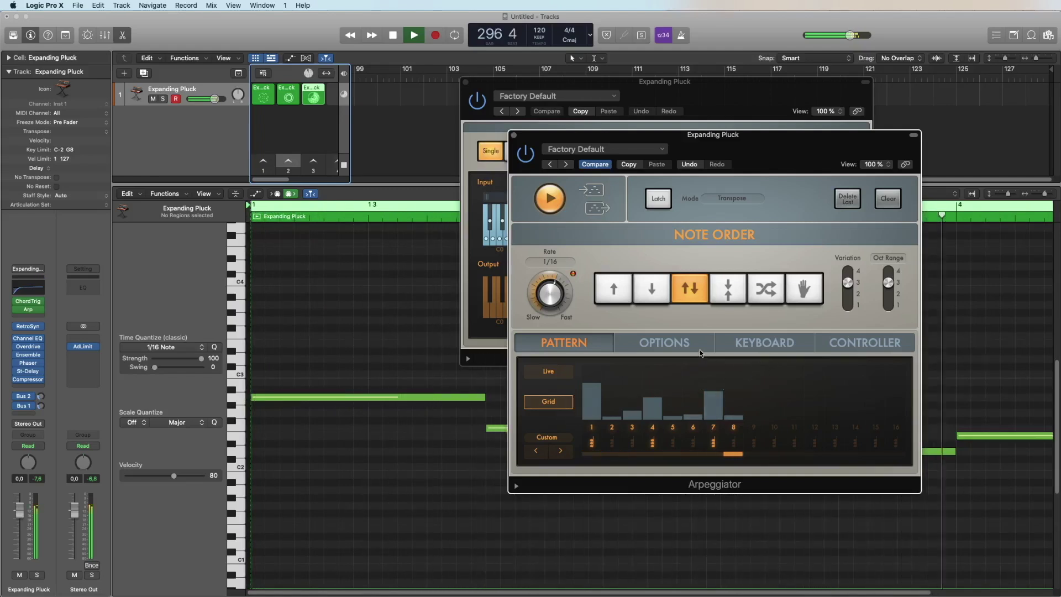
pyautogui.click(28, 318)
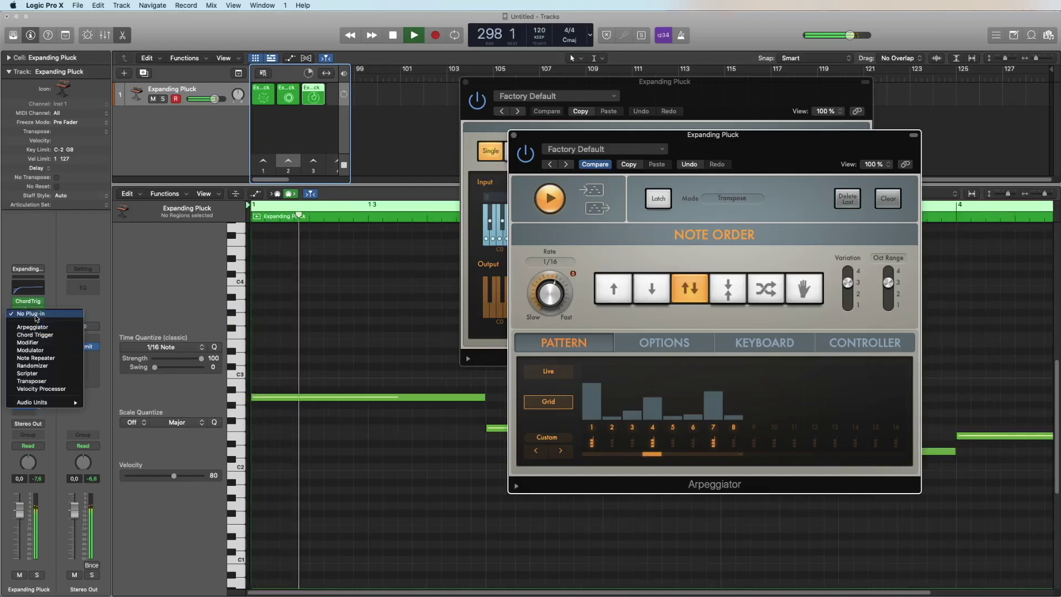
# Step: Insert a Note Repeater after the Arpeggiator with transpose 12, 71% velocity ramp and 1/32 delay
pyautogui.click(47, 359)
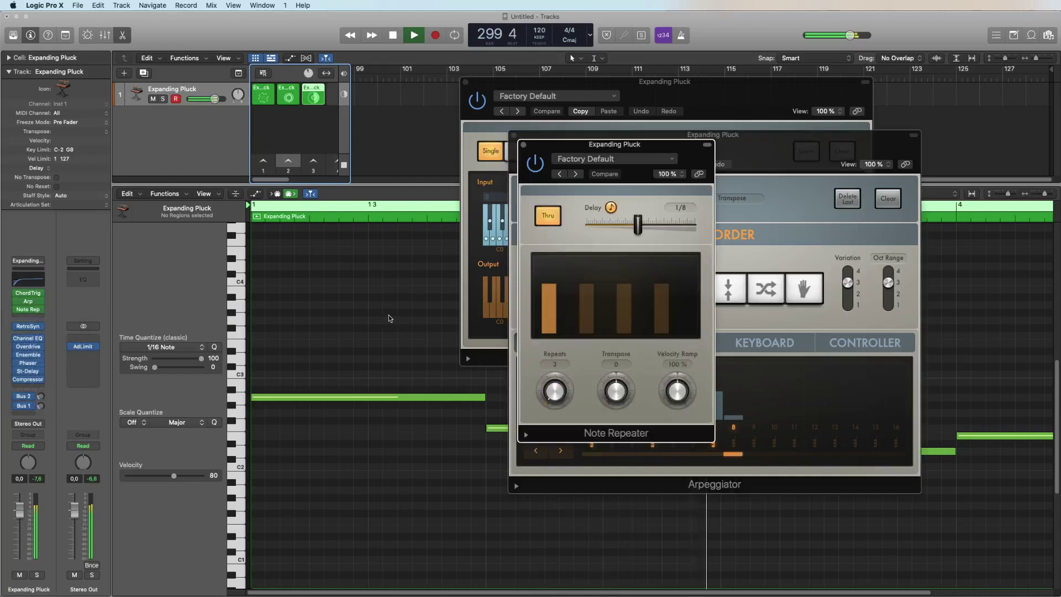
pyautogui.moveTo(627, 391); pyautogui.dragTo(625, 365)
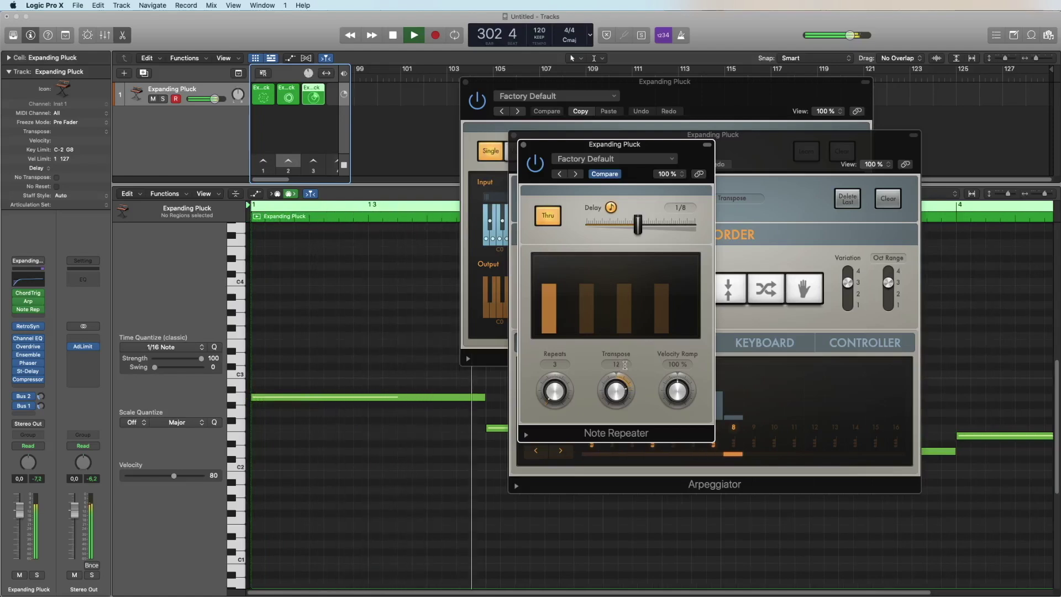
pyautogui.moveTo(677, 388); pyautogui.dragTo(673, 397)
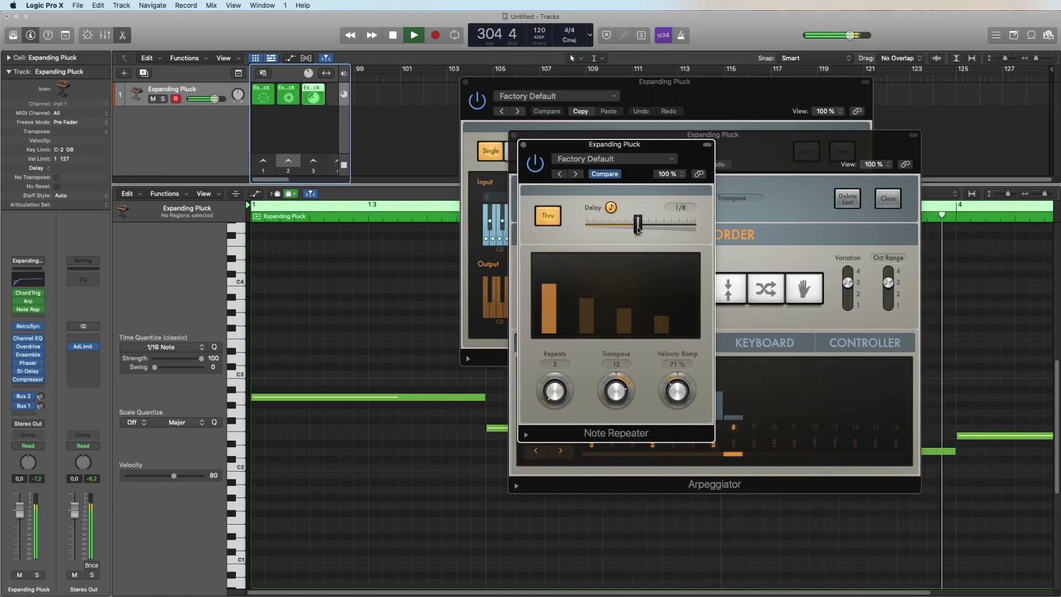
pyautogui.moveTo(638, 236); pyautogui.dragTo(611, 231)
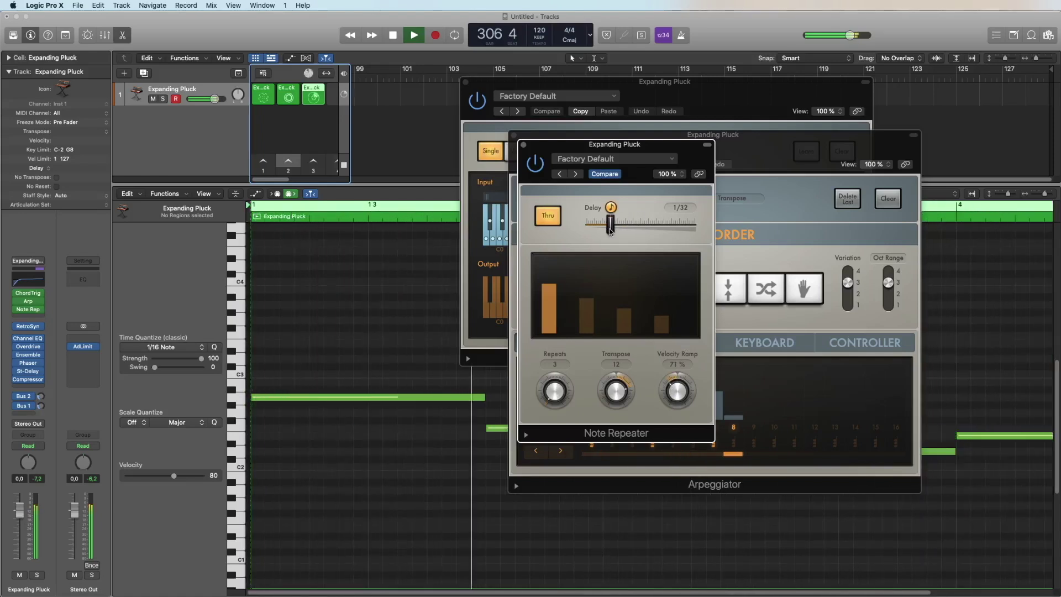
# Step: Add ChromaVerb after the Compressor with a 2.80 s decay and 32% wet level
pyautogui.click(30, 387)
pyautogui.moveTo(43, 434)
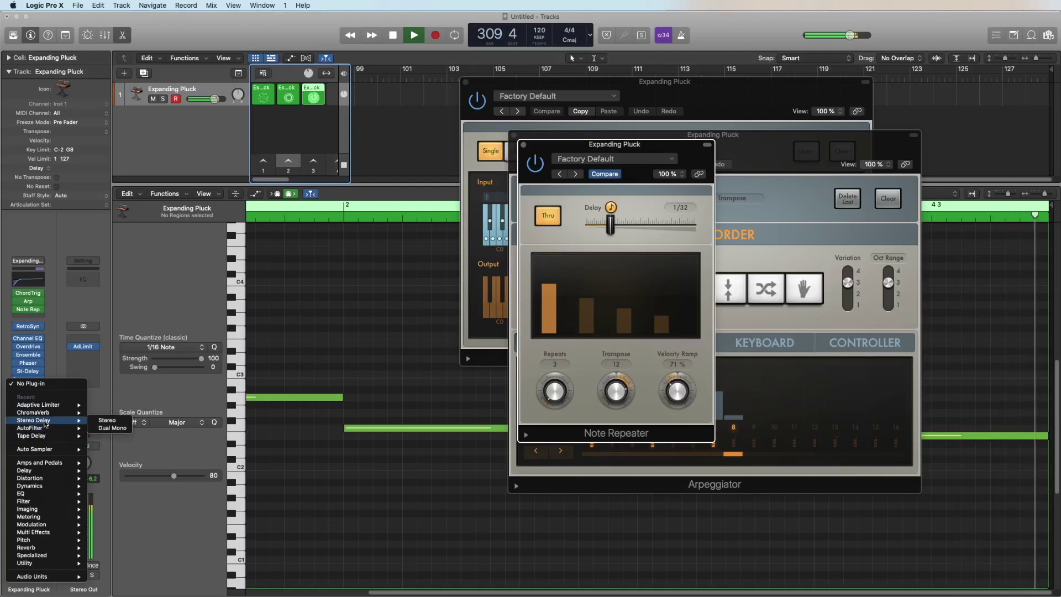
pyautogui.moveTo(47, 415)
pyautogui.click(107, 412)
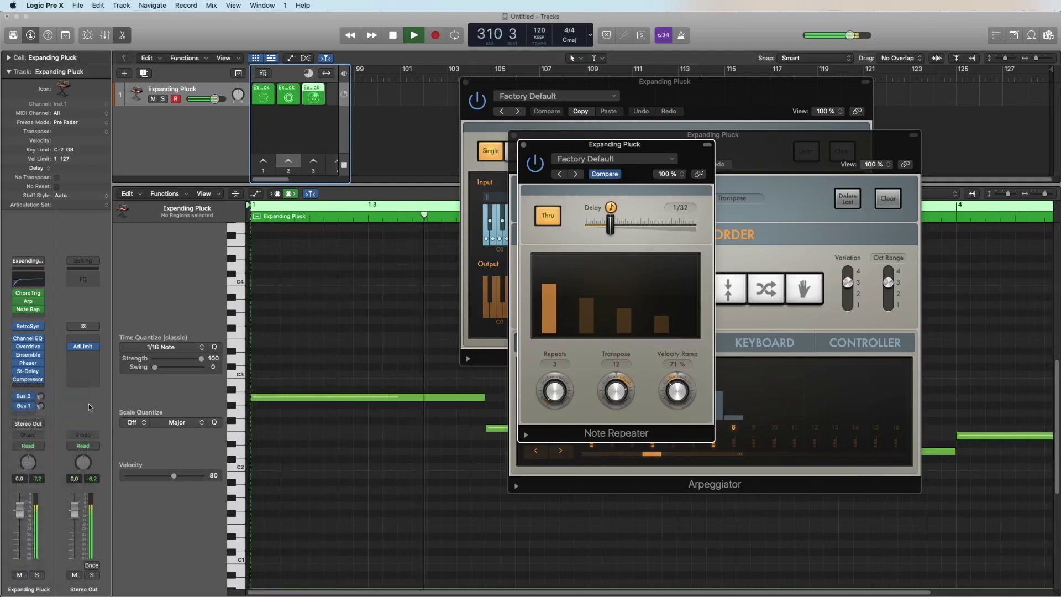
pyautogui.moveTo(764, 456); pyautogui.dragTo(766, 425)
pyautogui.moveTo(989, 472); pyautogui.dragTo(990, 485)
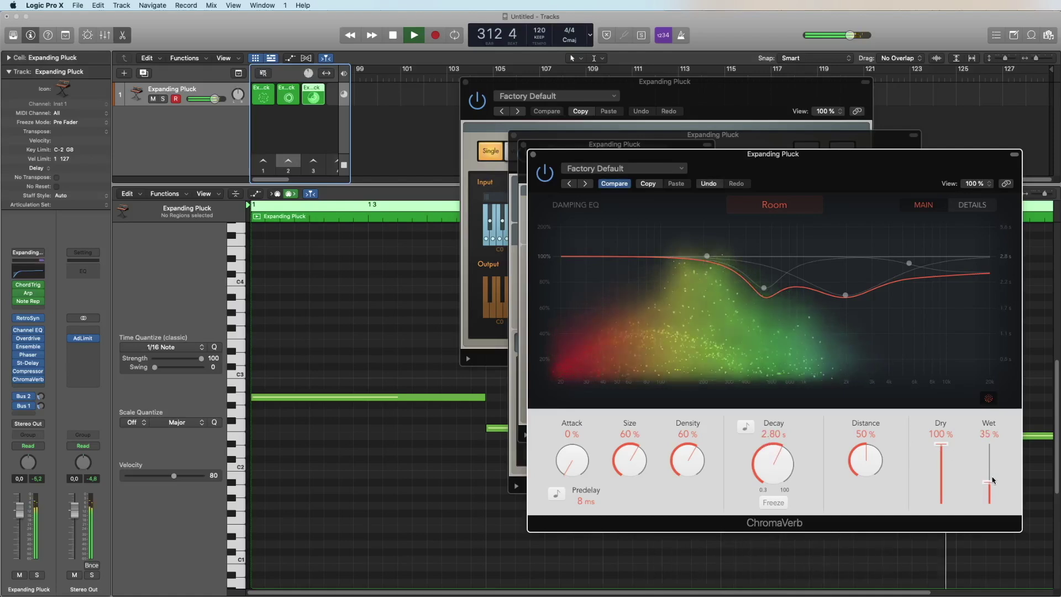
# Step: Raise the Stereo Delay output mix to 40% left and 37% right
pyautogui.click(27, 363)
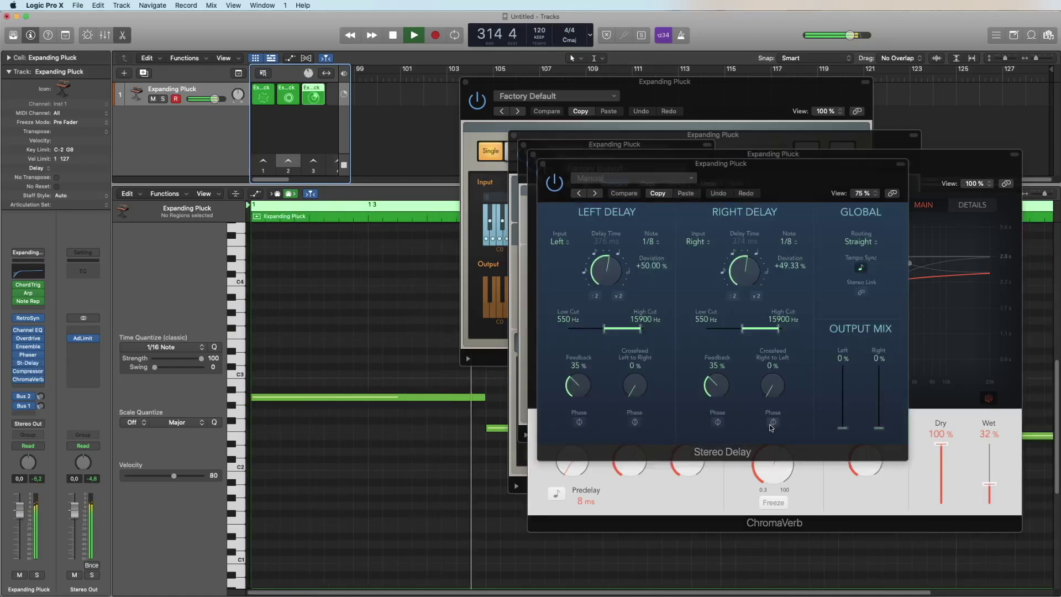
pyautogui.moveTo(842, 427); pyautogui.dragTo(838, 409)
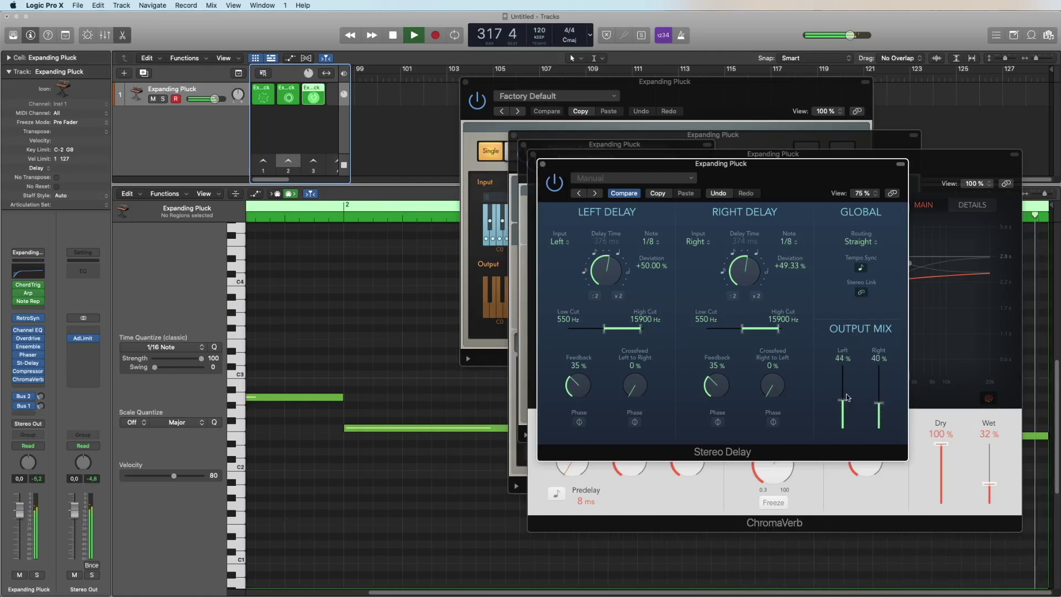
pyautogui.moveTo(846, 396); pyautogui.dragTo(846, 401)
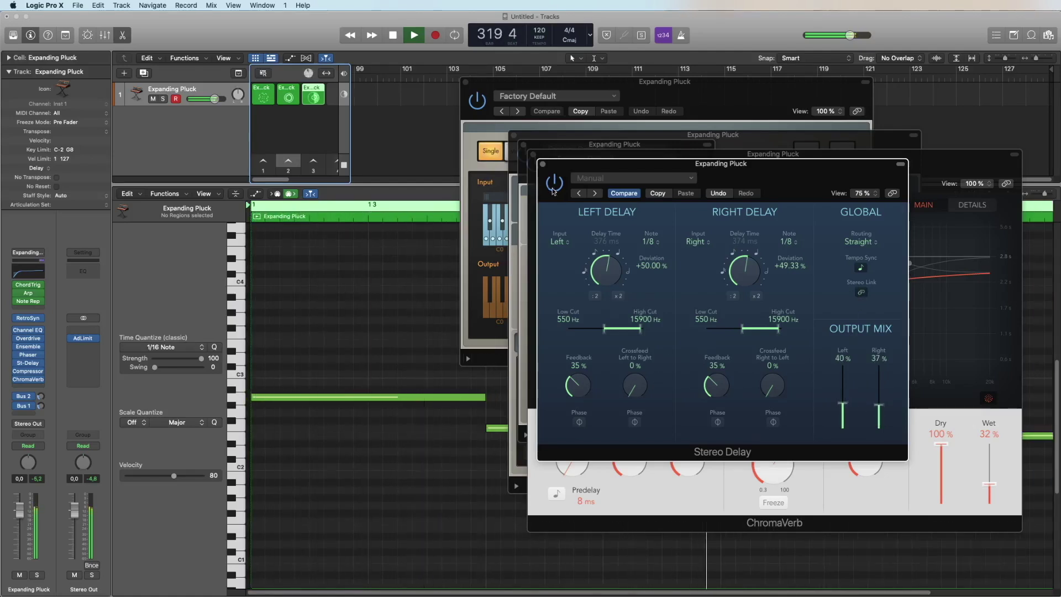
pyautogui.click(541, 165)
# Step: Close the ChromaVerb, Note Repeater, Arpeggiator and Chord Trigger windows
pyautogui.click(533, 155)
pyautogui.click(523, 145)
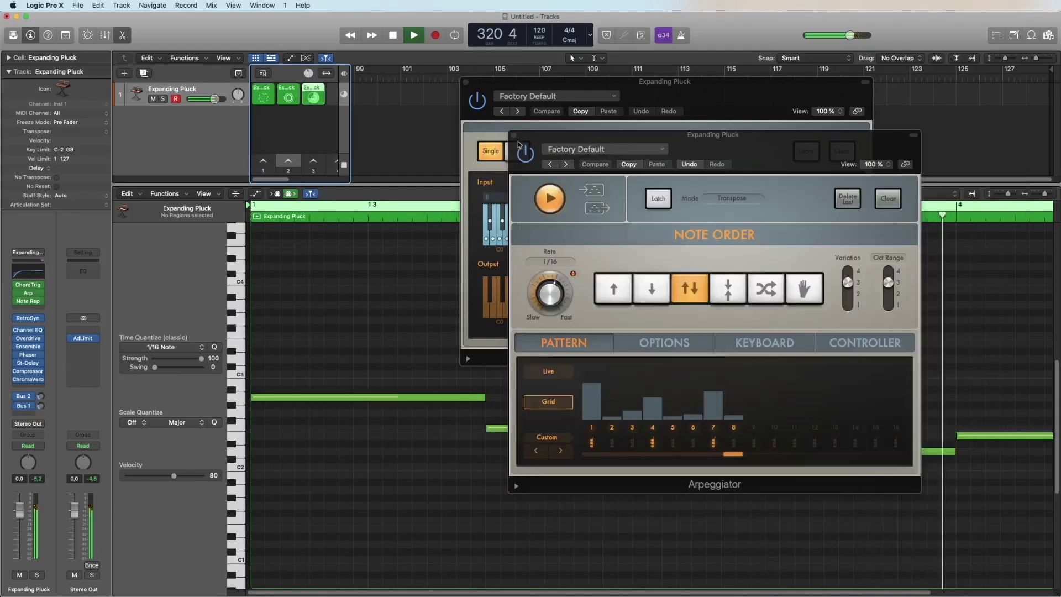
pyautogui.click(514, 136)
pyautogui.click(465, 82)
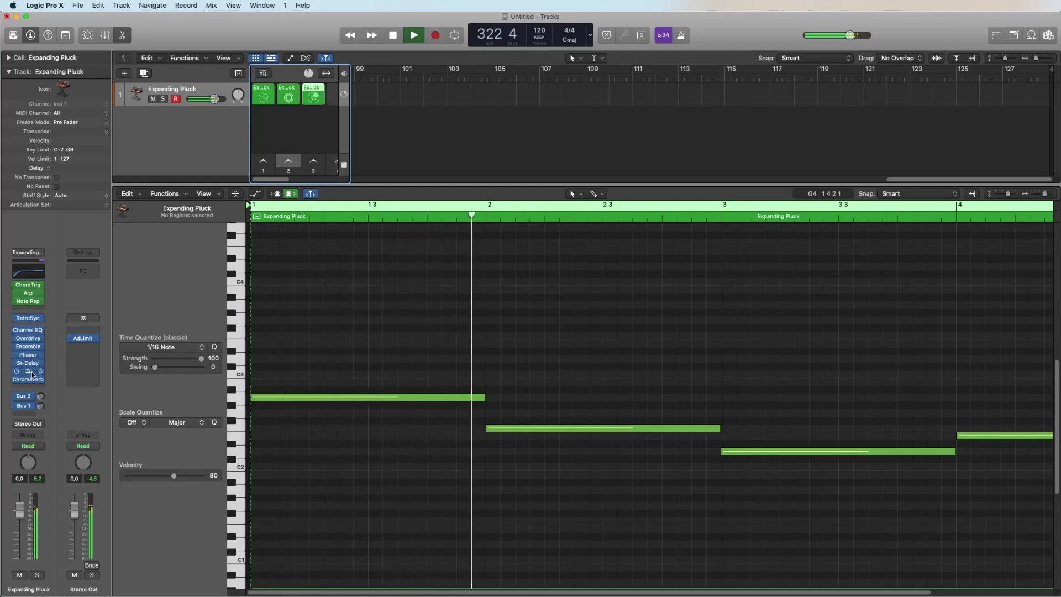
# Step: Restart playback and toggle the Stereo Delay bypass to compare the sound
pyautogui.press('space')
pyautogui.moveTo(14, 380)
pyautogui.press('space')
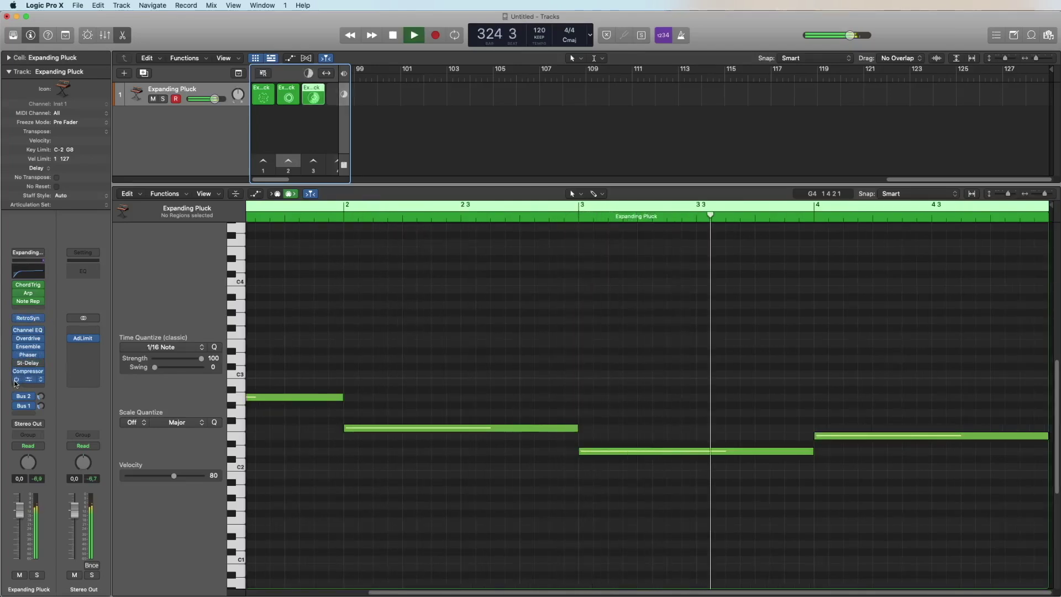
pyautogui.moveTo(19, 330)
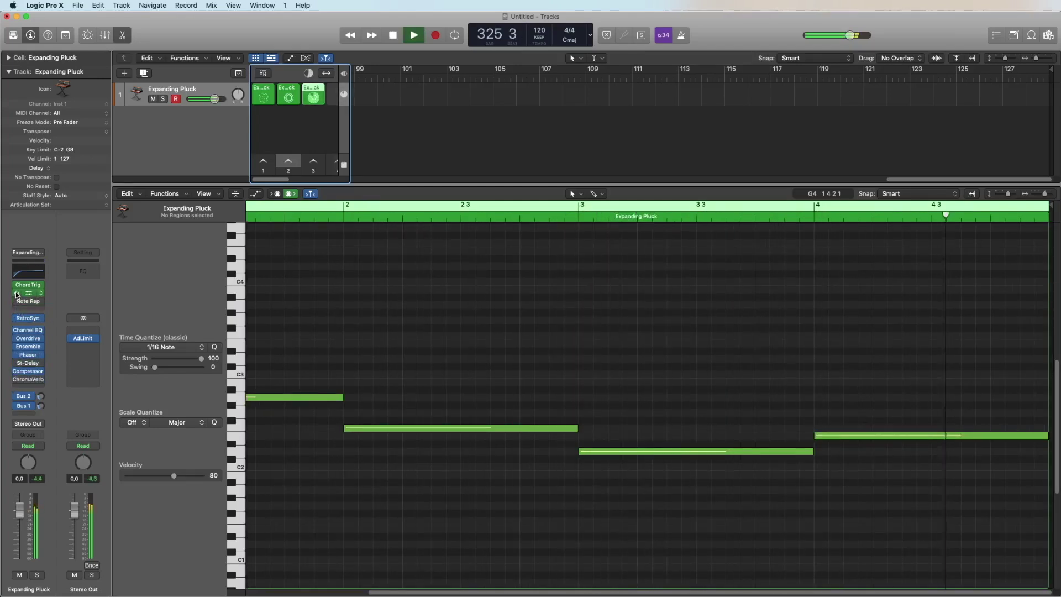
pyautogui.moveTo(16, 288)
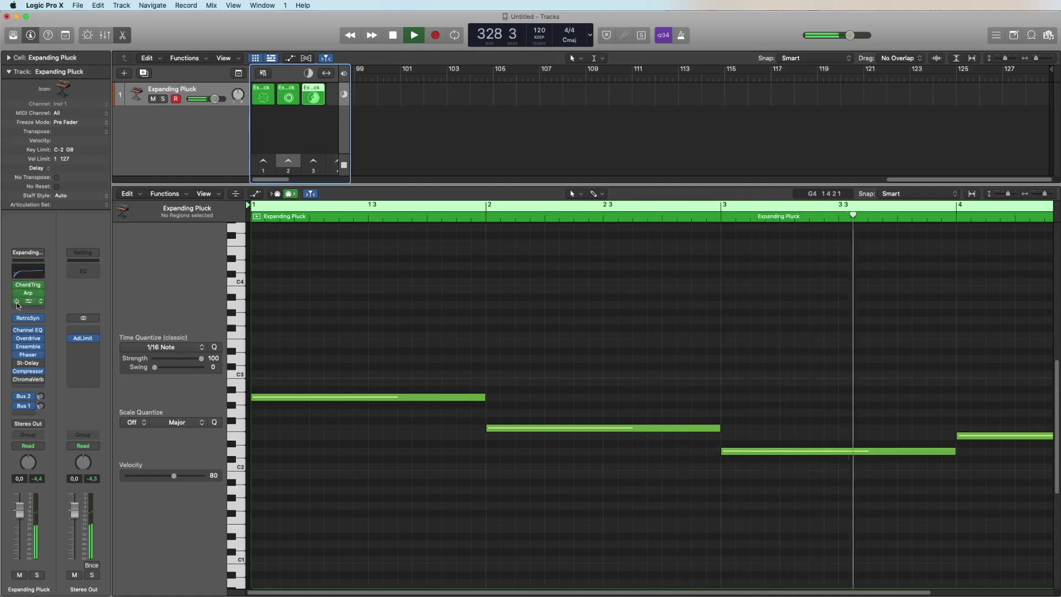
pyautogui.click(39, 379)
pyautogui.click(47, 354)
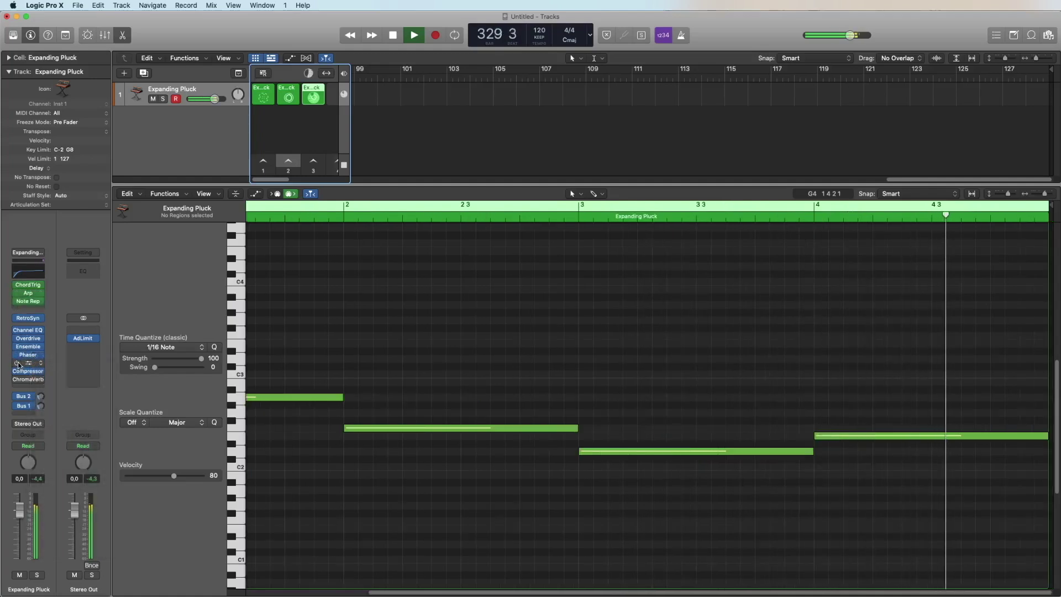